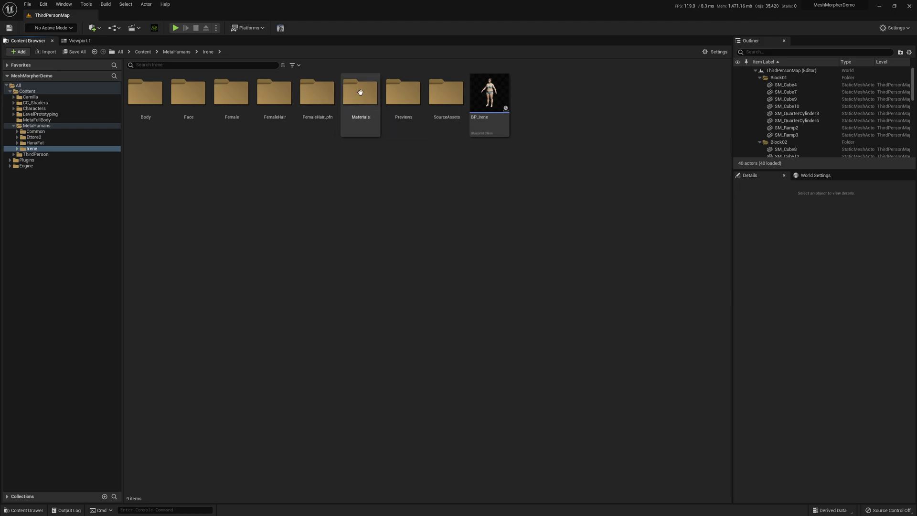
- Load the CamillaNormal skeletal mesh and maximize the Mesh Morpher window
{"action": "left_click", "coordinate": [280, 28]}
{"action": "left_click", "coordinate": [177, 100]}
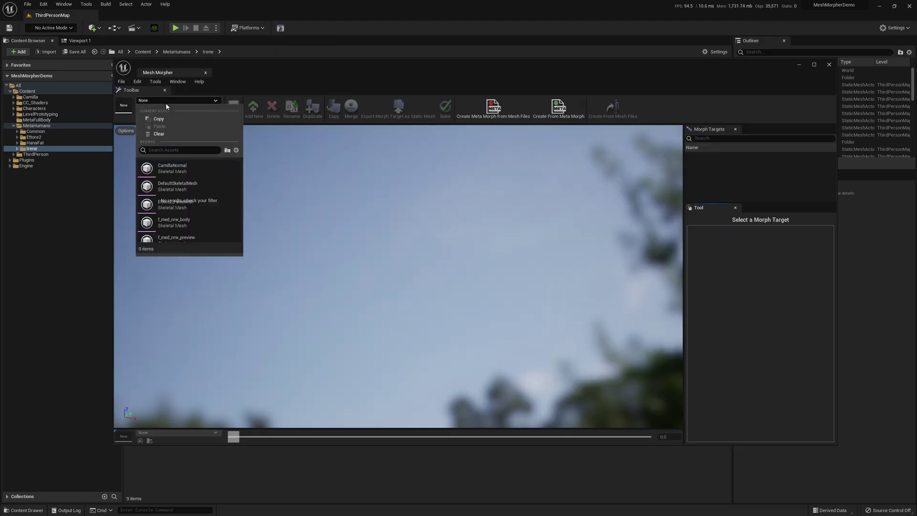
{"action": "left_click", "coordinate": [471, 104]}
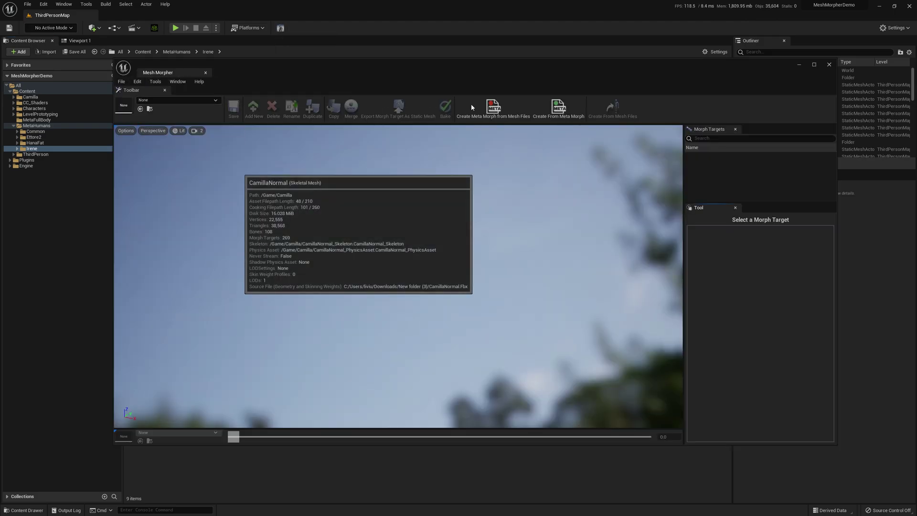
{"action": "double_click", "coordinate": [338, 68]}
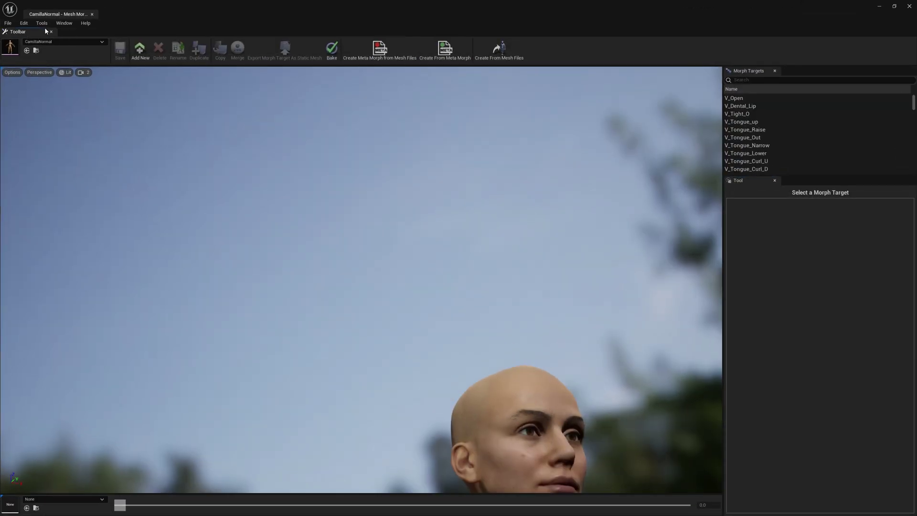
{"action": "left_click", "coordinate": [42, 23]}
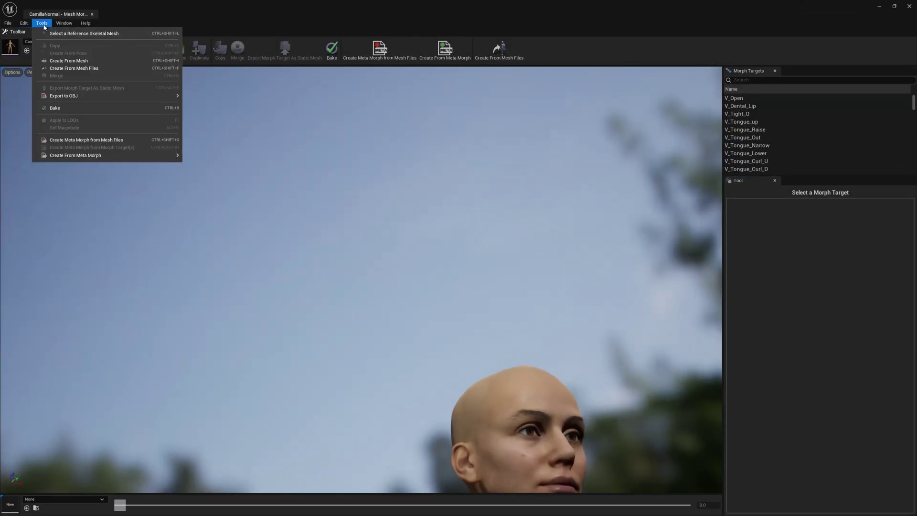
- Open Create From Mesh full screen, enable the wrapper, and zoom both viewports onto the hand
{"action": "left_click", "coordinate": [79, 63]}
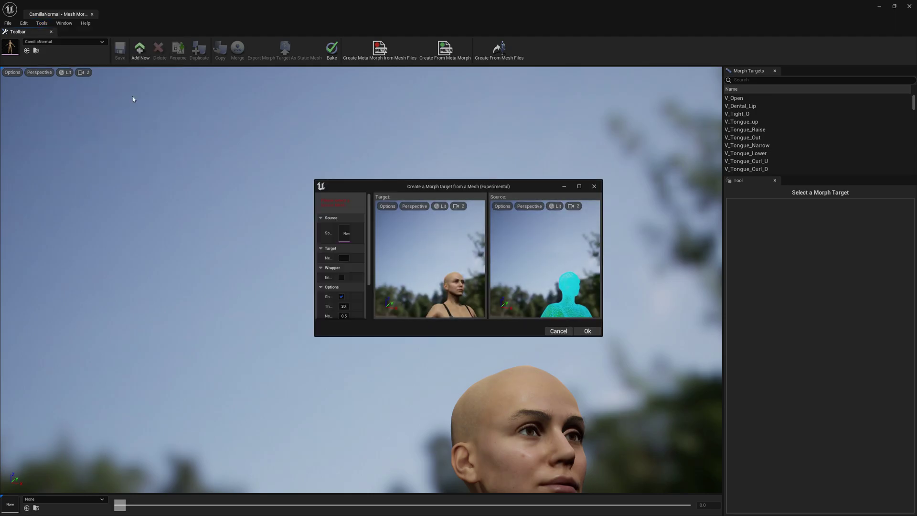
{"action": "double_click", "coordinate": [377, 186]}
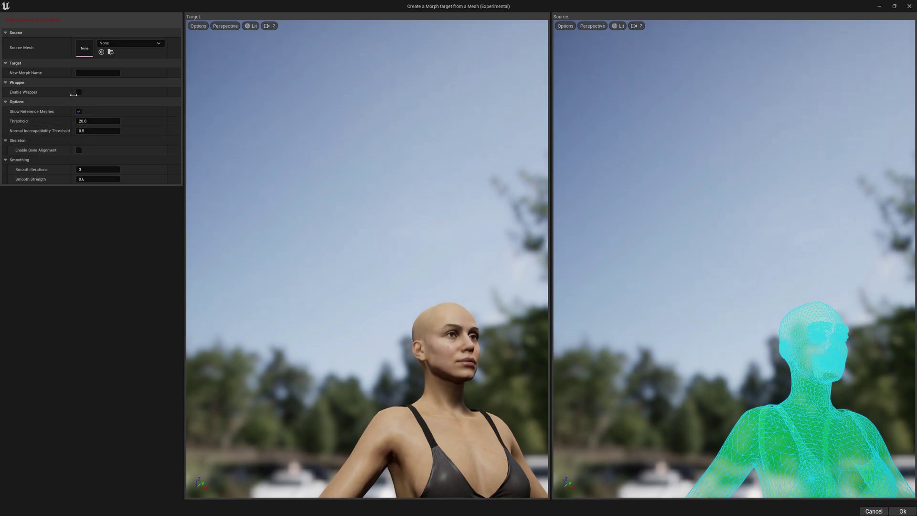
{"action": "left_click", "coordinate": [79, 92]}
{"action": "left_click", "coordinate": [545, 277]}
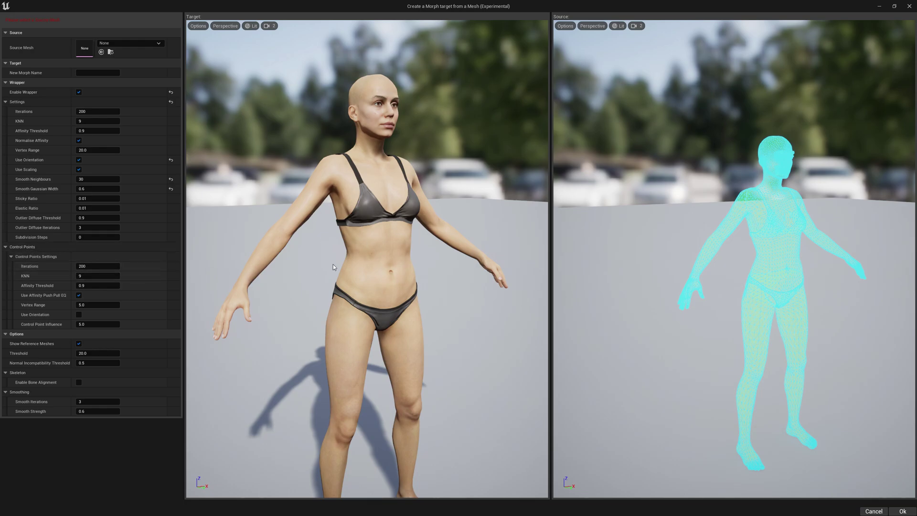
{"action": "left_click_drag", "start_coordinate": [358, 246], "coordinate": [416, 245]}
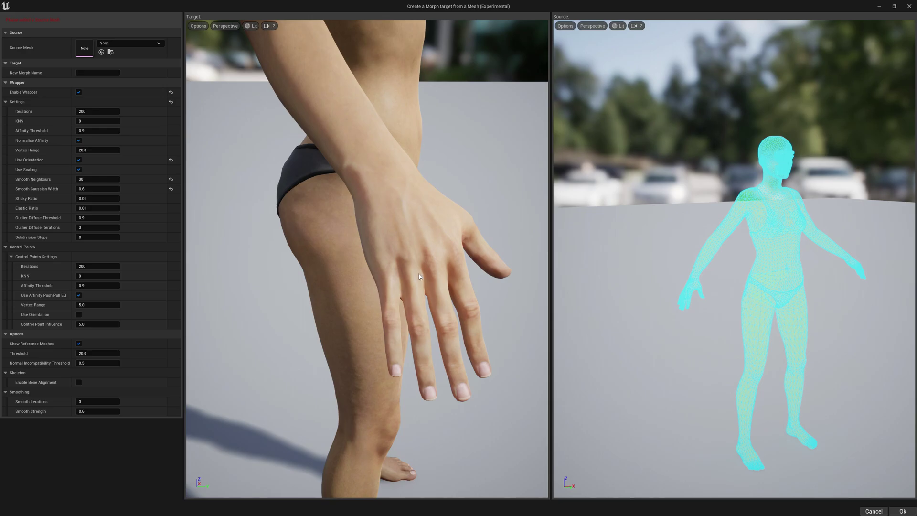
{"action": "left_click_drag", "start_coordinate": [670, 286], "coordinate": [674, 258]}
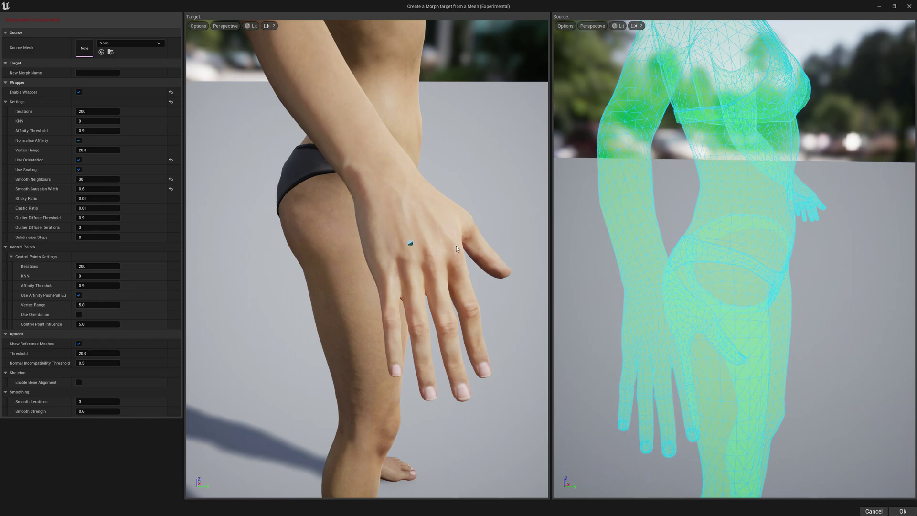
- Set Irene_FullBody as the source mesh and place a control point on its hand
{"action": "left_click", "coordinate": [134, 43]}
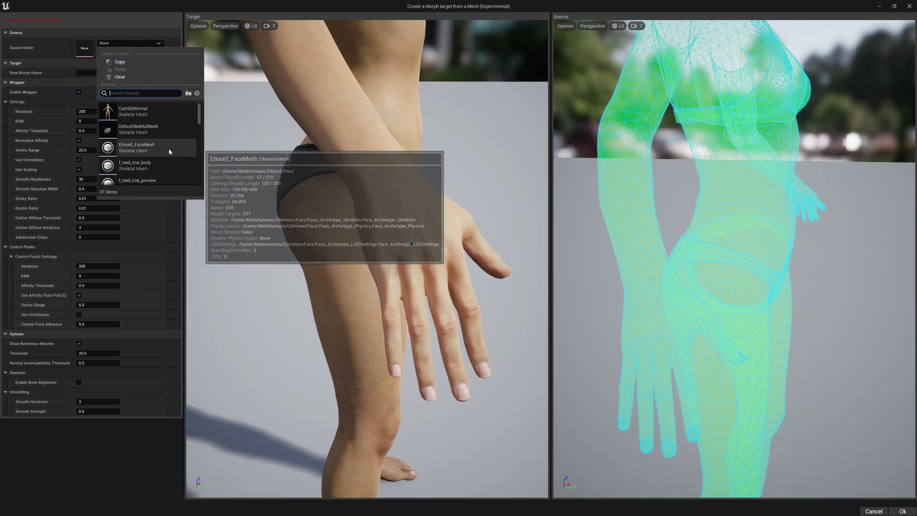
{"action": "scroll", "coordinate": [199, 115], "scroll_direction": "down", "scroll_amount": 3}
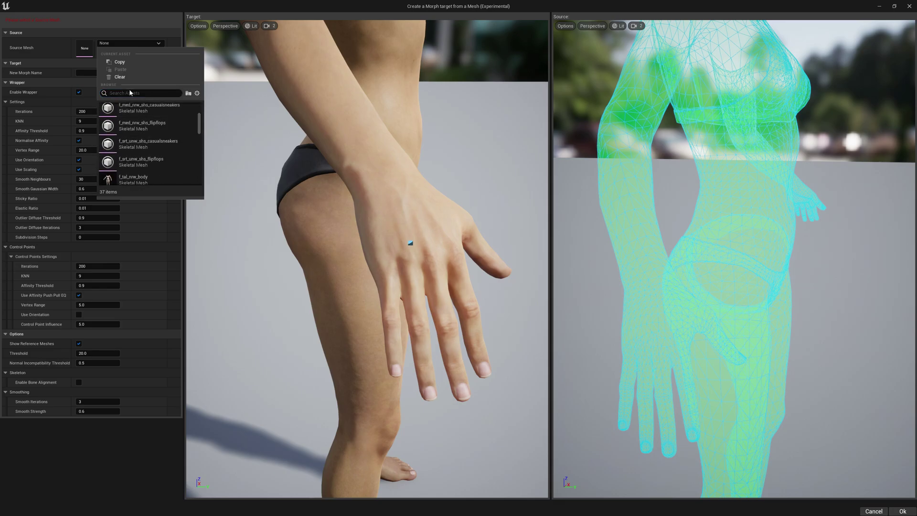
{"action": "type", "text": "irene"}
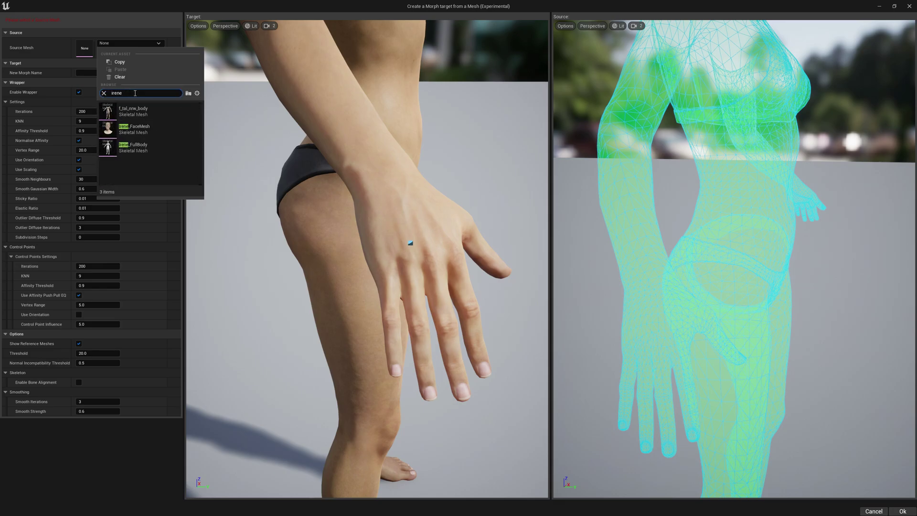
{"action": "left_click", "coordinate": [148, 152]}
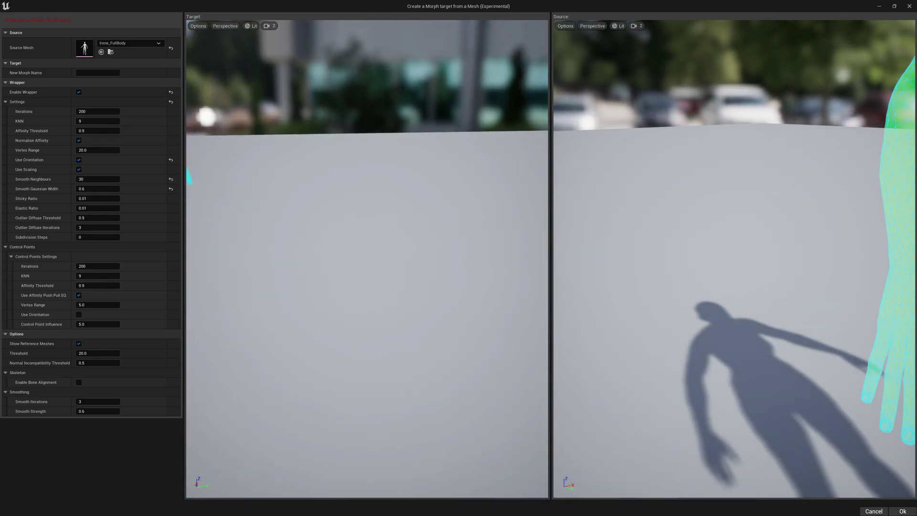
{"action": "left_click_drag", "start_coordinate": [758, 289], "coordinate": [759, 289]}
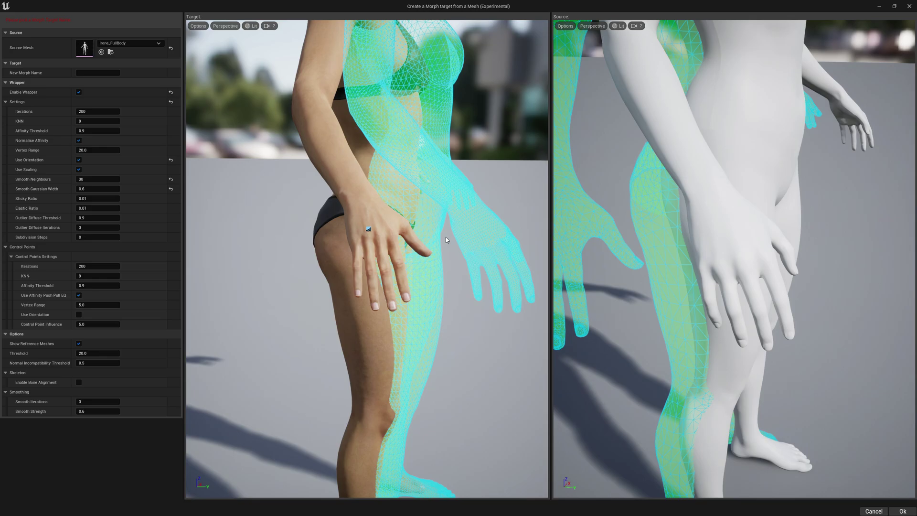
{"action": "left_click", "coordinate": [723, 257]}
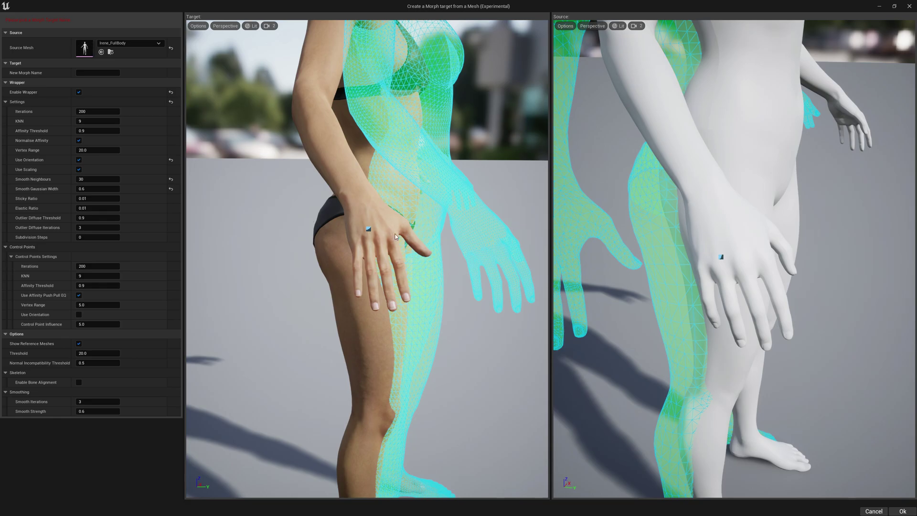
- Add a second control point on the target hand and its match on the source hand
{"action": "left_click", "coordinate": [381, 221]}
{"action": "left_click", "coordinate": [742, 239]}
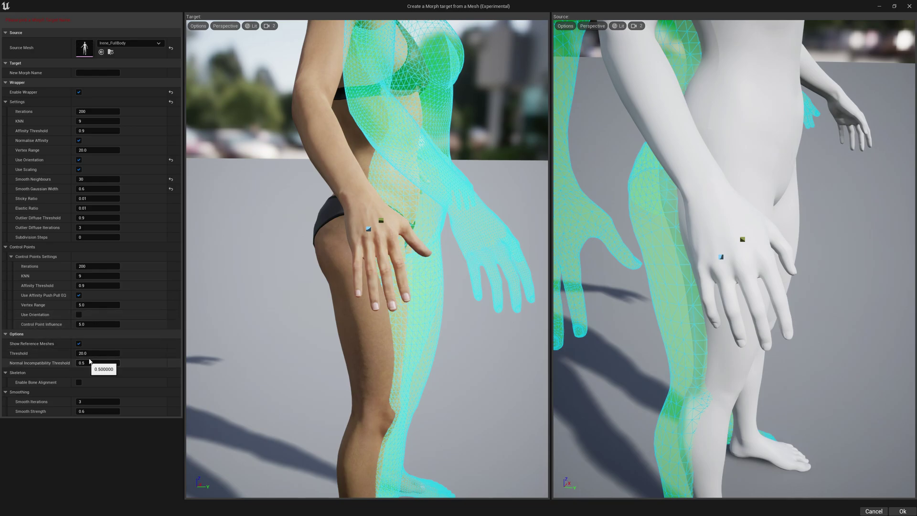
- Restore the dialog and open Editor Settings to turn on Show Debug Control Points
{"action": "double_click", "coordinate": [443, 7]}
{"action": "left_click", "coordinate": [23, 22]}
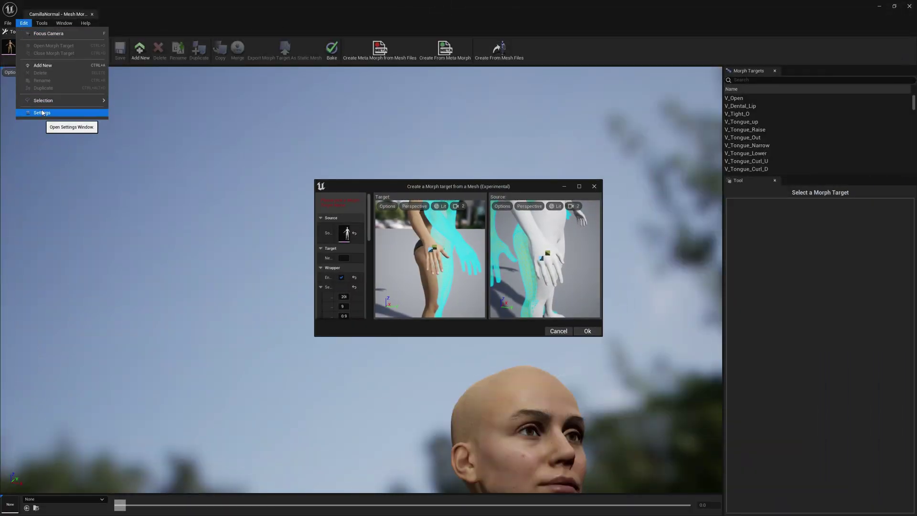
{"action": "left_click", "coordinate": [42, 113]}
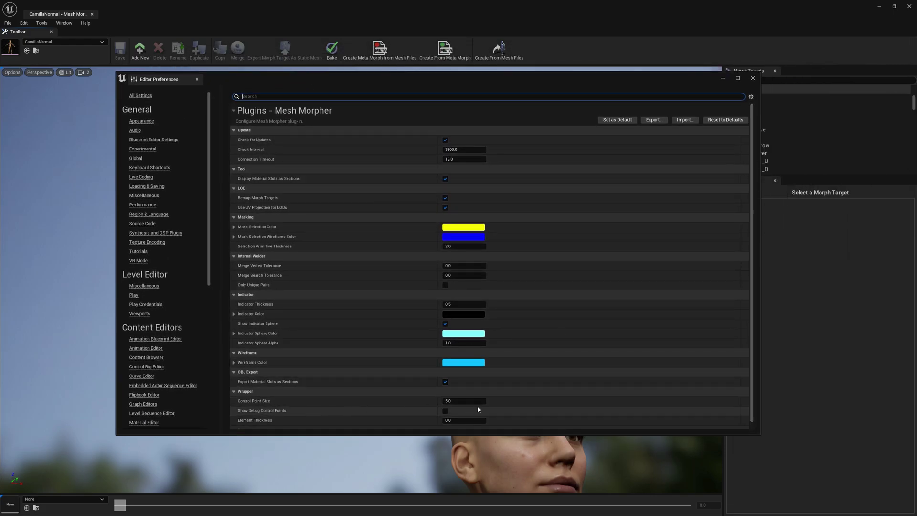
{"action": "left_click_drag", "start_coordinate": [440, 82], "coordinate": [540, 262]}
- Close the preferences, maximize the dialog and raise Control Point Influence to 8.078415
{"action": "left_click", "coordinate": [853, 257]}
{"action": "left_click", "coordinate": [579, 186]}
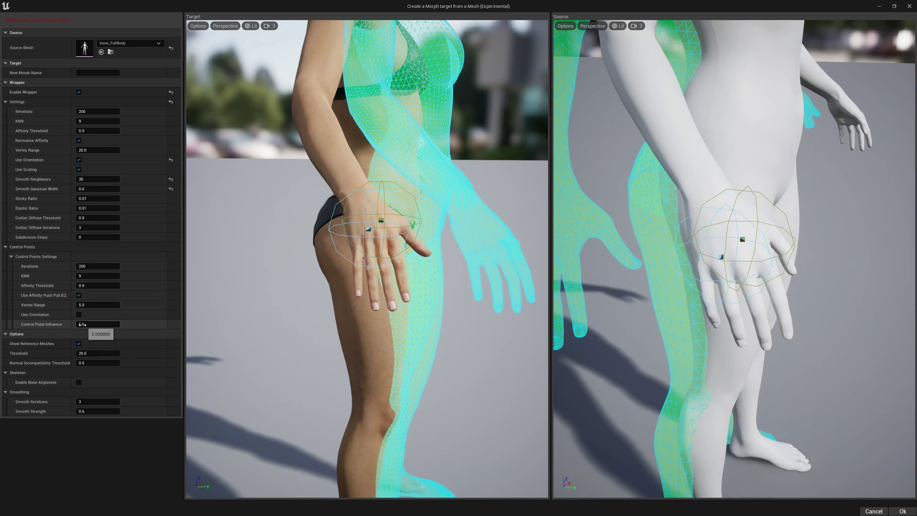
{"action": "left_click_drag", "start_coordinate": [93, 325], "coordinate": [128, 326]}
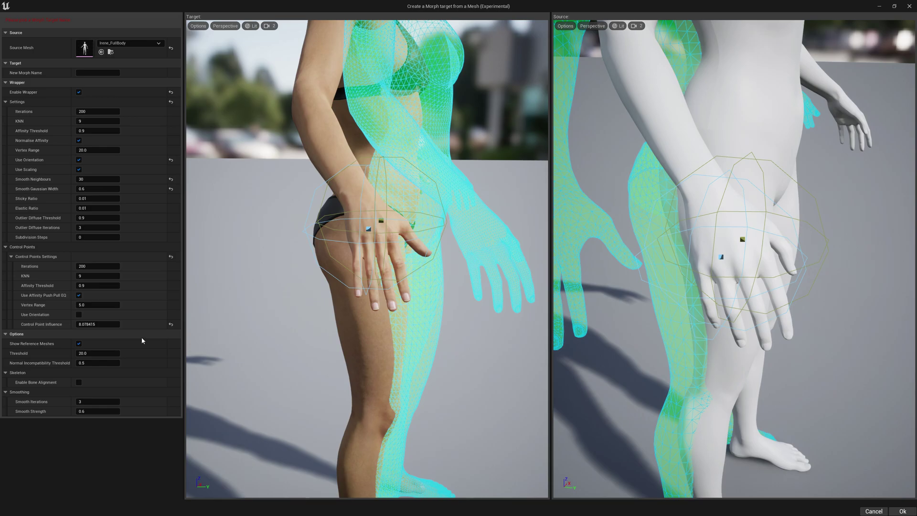
- Turn on bone alignment and slide the target body sideways at its root to match the source
{"action": "left_click", "coordinate": [79, 383]}
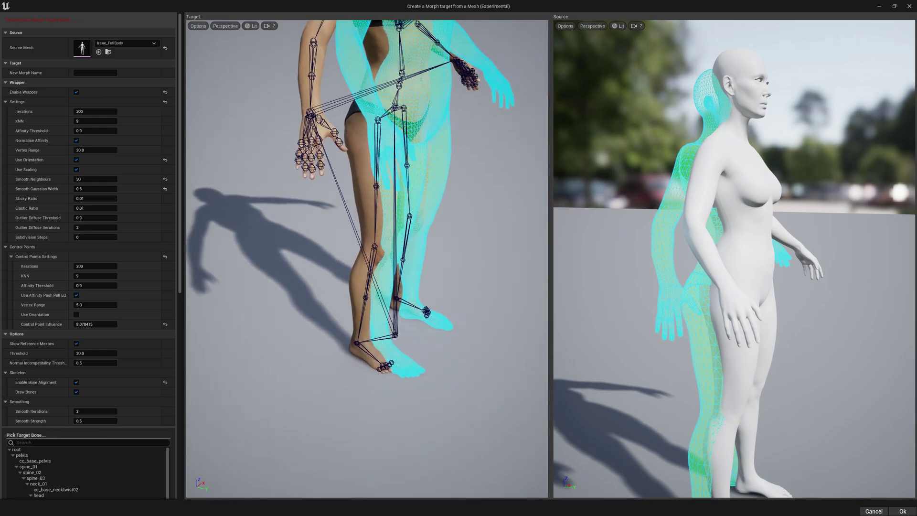
{"action": "left_click", "coordinate": [395, 334]}
{"action": "left_click_drag", "start_coordinate": [395, 334], "coordinate": [408, 340]}
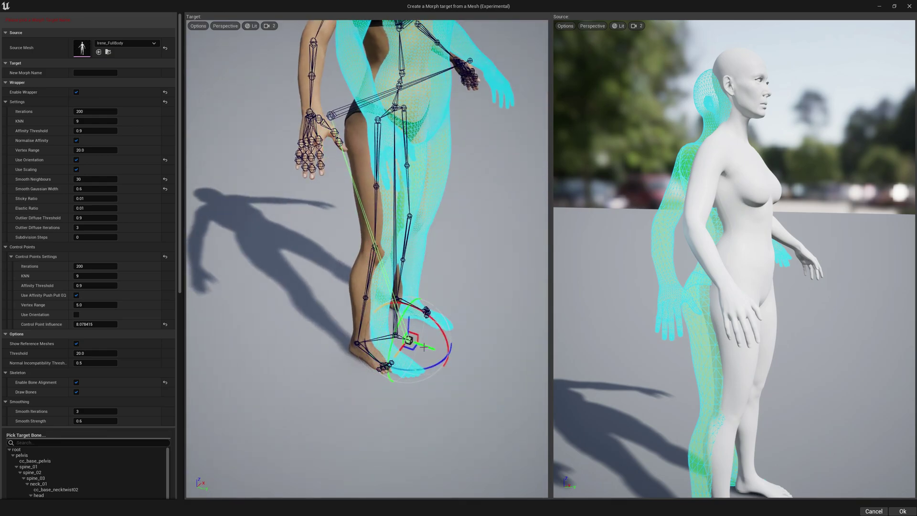
{"action": "key", "text": "ctrl+z"}
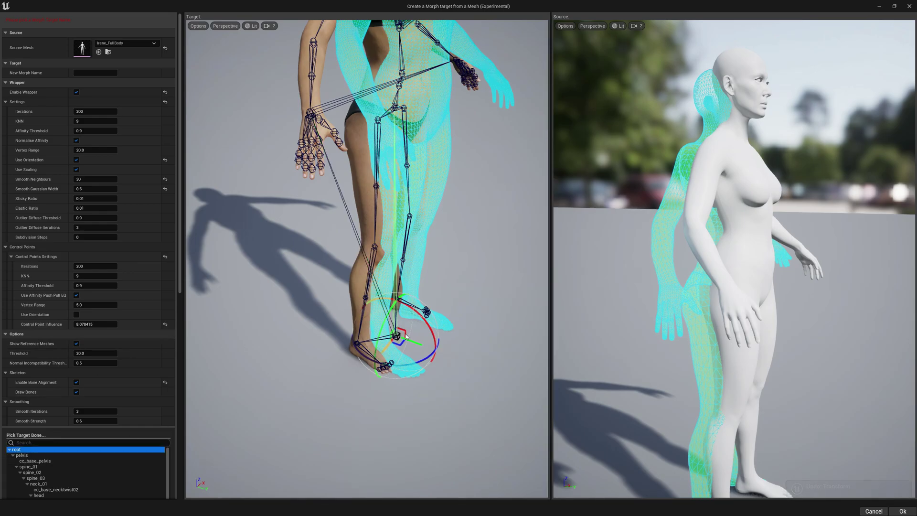
{"action": "left_click_drag", "start_coordinate": [411, 343], "coordinate": [444, 282]}
{"action": "right_click_drag", "start_coordinate": [443, 285], "coordinate": [443, 286]}
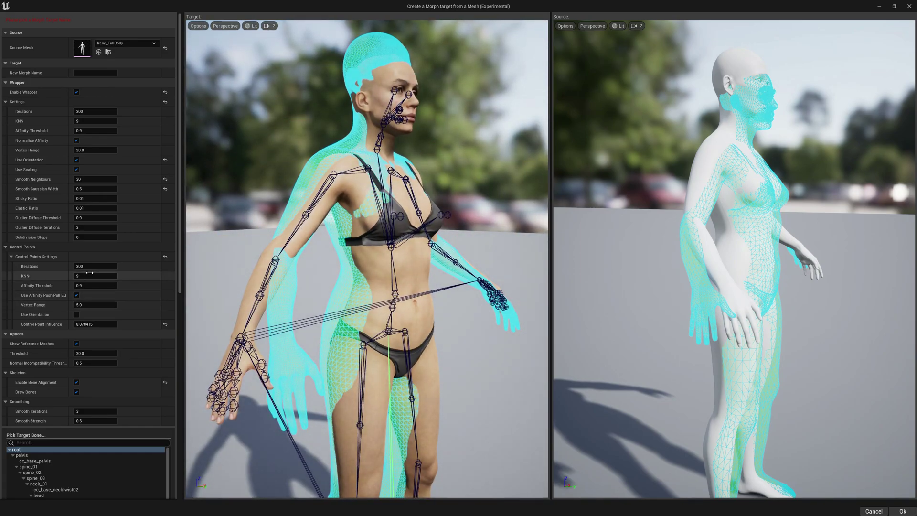
- Choose ring_01_l on the left hand as the target bone
{"action": "scroll", "coordinate": [89, 271], "scroll_direction": "down", "scroll_amount": 5}
{"action": "scroll", "coordinate": [123, 133], "scroll_direction": "down", "scroll_amount": 1}
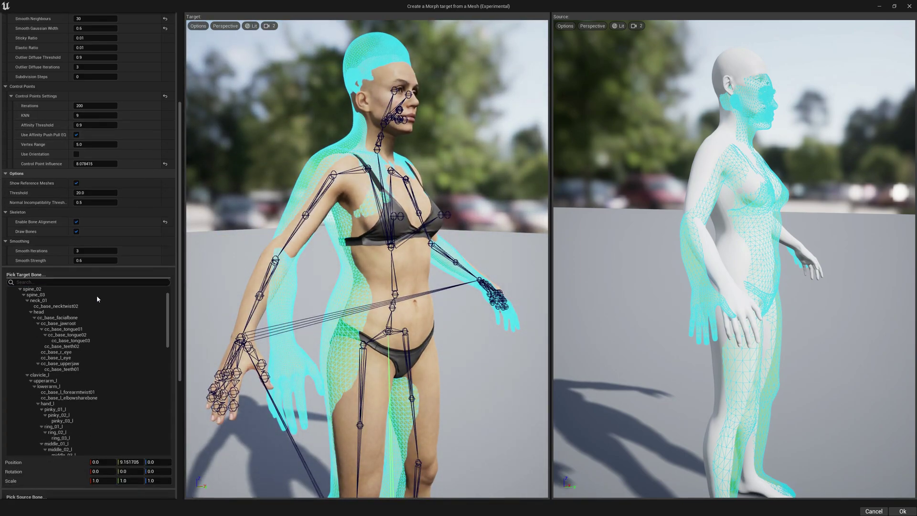
{"action": "scroll", "coordinate": [97, 296], "scroll_direction": "down", "scroll_amount": 4}
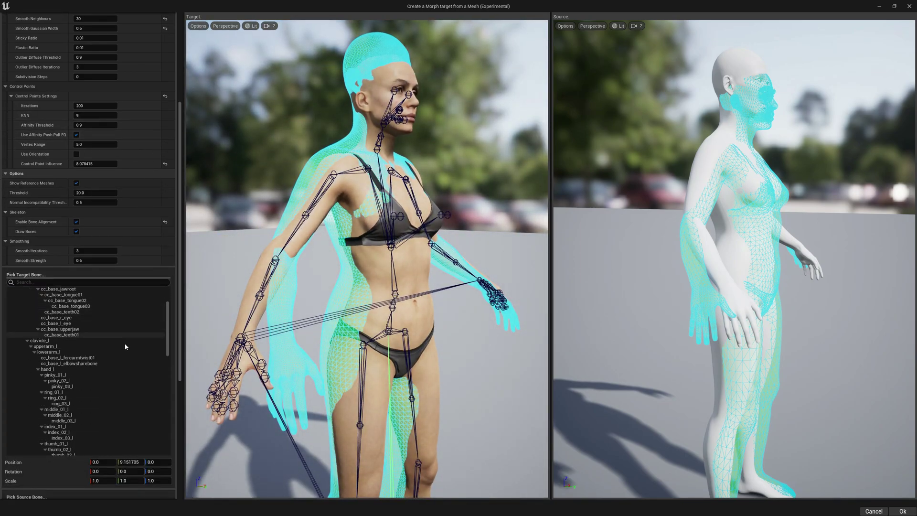
{"action": "left_click", "coordinate": [80, 308]}
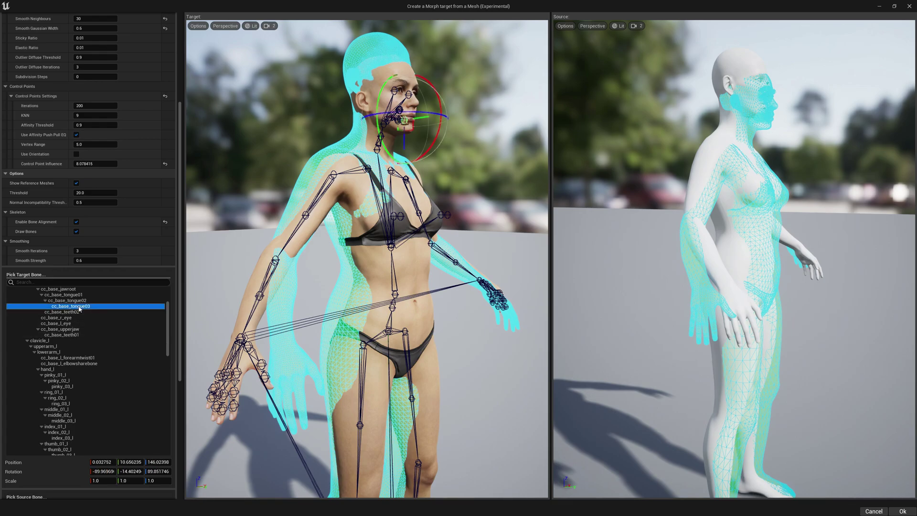
{"action": "left_click", "coordinate": [62, 357]}
{"action": "left_click", "coordinate": [66, 392]}
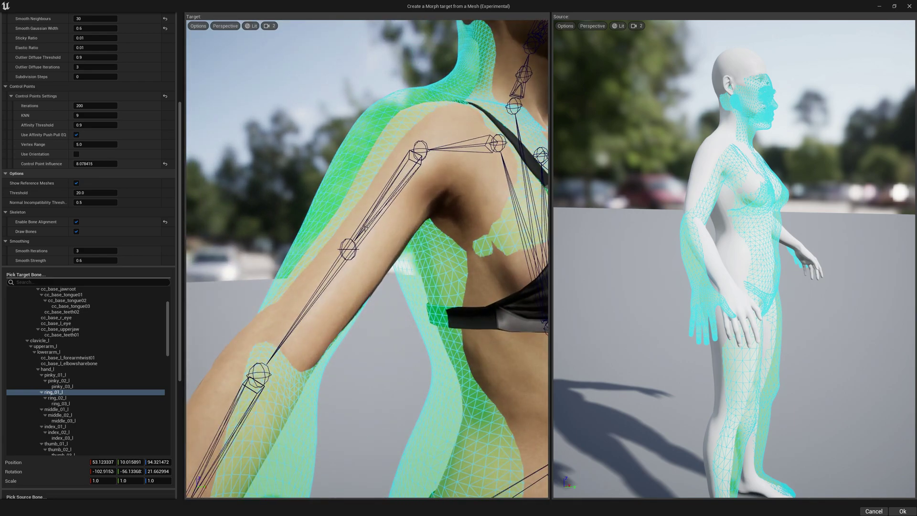
- Rotate the target's upper-arm bone slightly and orbit to inspect the torso
{"action": "left_click", "coordinate": [352, 226]}
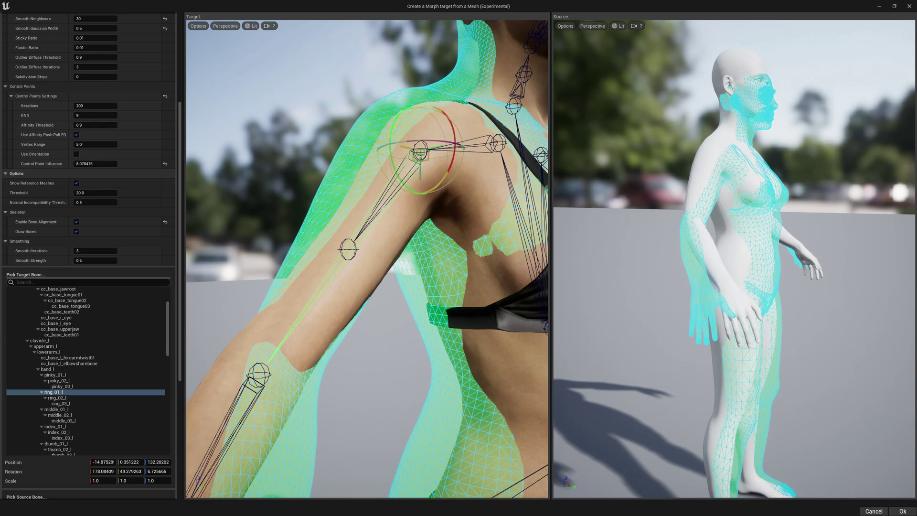
{"action": "left_click_drag", "start_coordinate": [382, 209], "coordinate": [382, 210]}
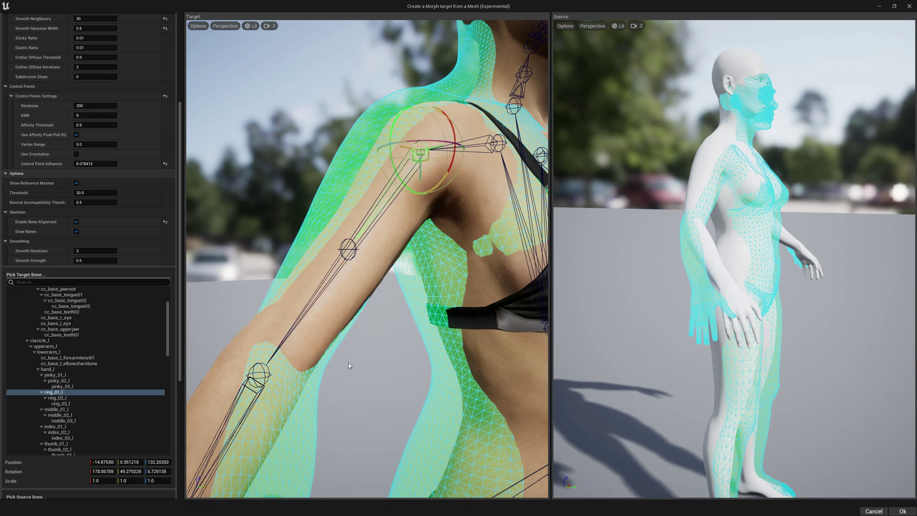
{"action": "scroll", "coordinate": [348, 363], "scroll_direction": "down", "scroll_amount": 5}
{"action": "left_click_drag", "start_coordinate": [349, 362], "coordinate": [306, 363], "text": "alt"}
{"action": "scroll", "coordinate": [306, 363], "scroll_direction": "up", "scroll_amount": 5}
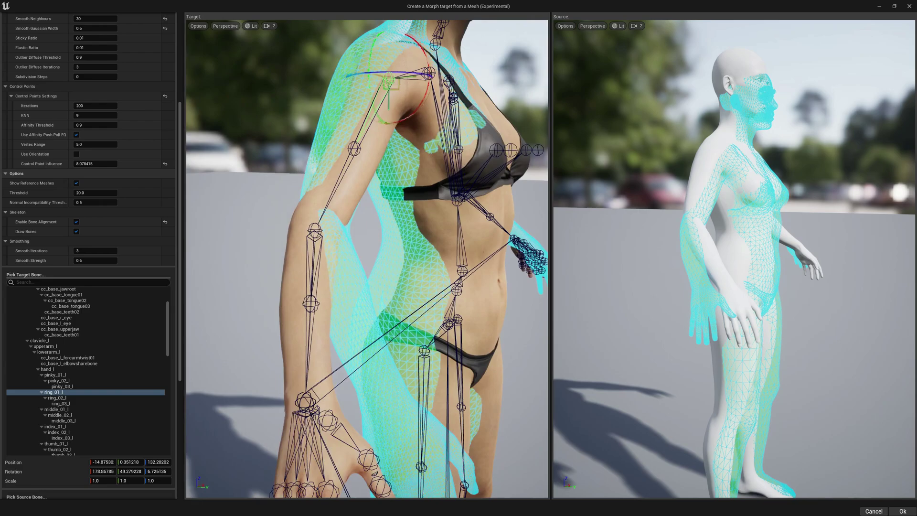
{"action": "scroll", "coordinate": [344, 371], "scroll_direction": "up", "scroll_amount": 3}
- Reframe the Target view on the repositioned forearm and hand
{"action": "left_click_drag", "start_coordinate": [332, 323], "coordinate": [305, 354], "text": "alt"}
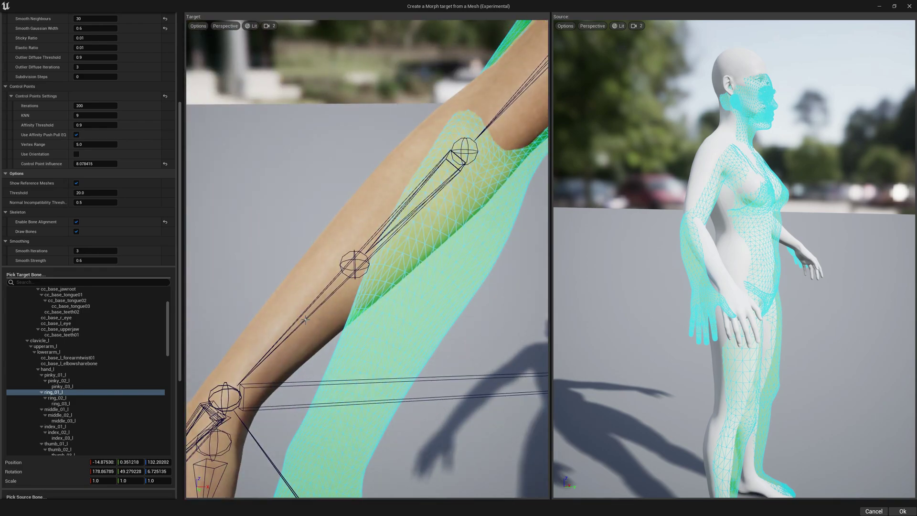
{"action": "scroll", "coordinate": [306, 319], "scroll_direction": "down", "scroll_amount": 4}
{"action": "left_click_drag", "start_coordinate": [305, 319], "coordinate": [325, 339], "text": "alt"}
{"action": "scroll", "coordinate": [320, 334], "scroll_direction": "up", "scroll_amount": 3}
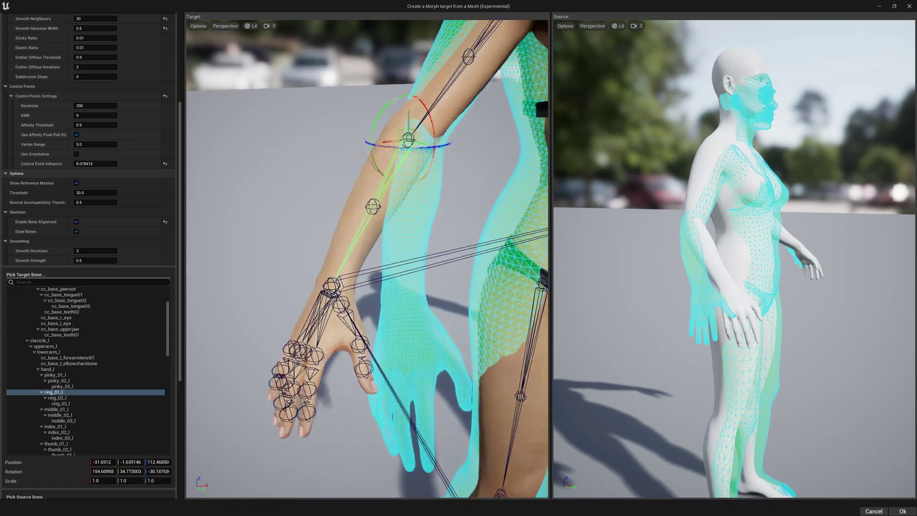
{"action": "scroll", "coordinate": [320, 334], "scroll_direction": "up", "scroll_amount": 2}
{"action": "scroll", "coordinate": [334, 349], "scroll_direction": "up", "scroll_amount": 3}
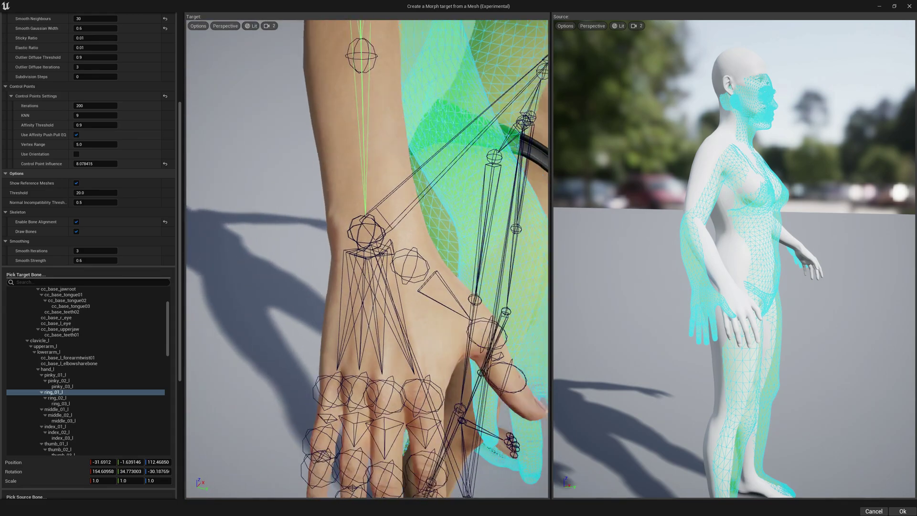
{"action": "scroll", "coordinate": [240, 318], "scroll_direction": "down", "scroll_amount": 4}
{"action": "left_click_drag", "start_coordinate": [179, 311], "coordinate": [182, 428]}
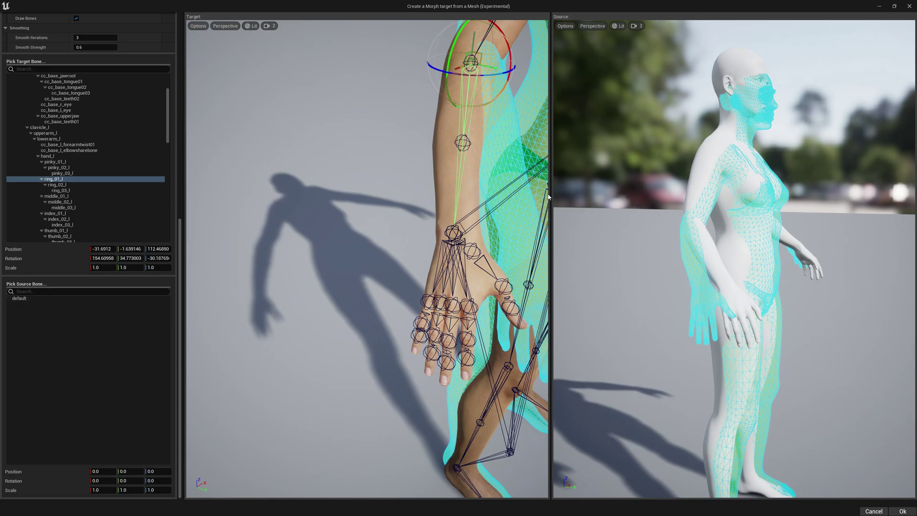
- Select the default source bone, focus the Source view with F, and slide the source mesh sideways
{"action": "left_click", "coordinate": [27, 300]}
{"action": "key", "text": "f"}
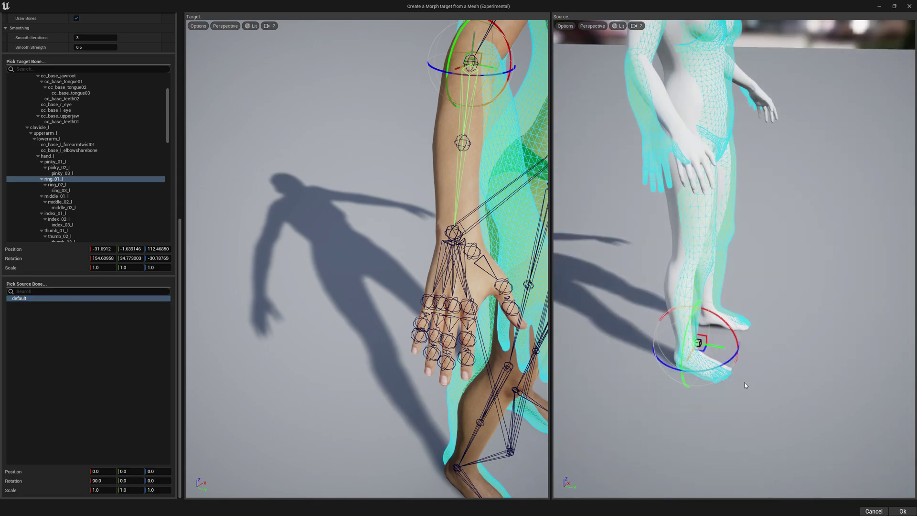
{"action": "mouse_move", "coordinate": [715, 351]}
{"action": "left_mouse_down"}
{"action": "mouse_move", "coordinate": [783, 351]}
{"action": "mouse_move", "coordinate": [711, 345]}
{"action": "mouse_move", "coordinate": [774, 343]}
{"action": "mouse_move", "coordinate": [721, 344]}
{"action": "left_mouse_up"}
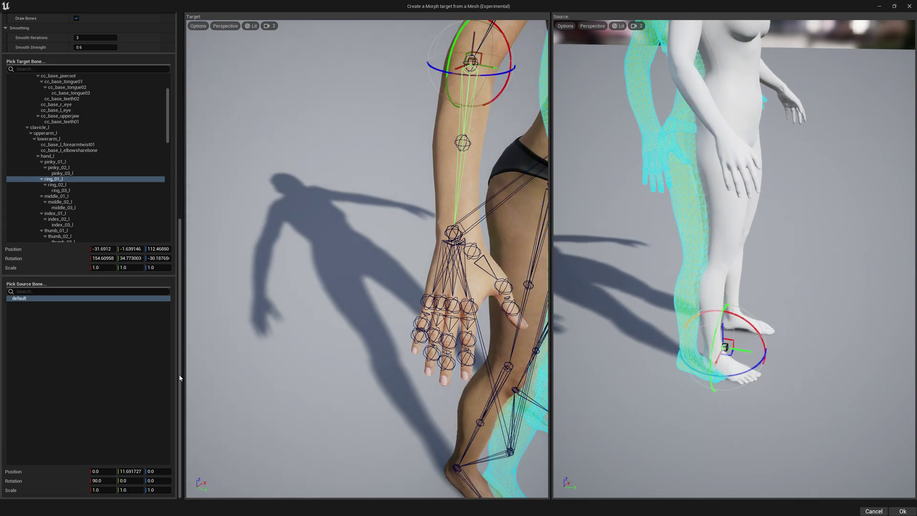
{"action": "scroll", "coordinate": [179, 344], "scroll_direction": "up", "scroll_amount": 3}
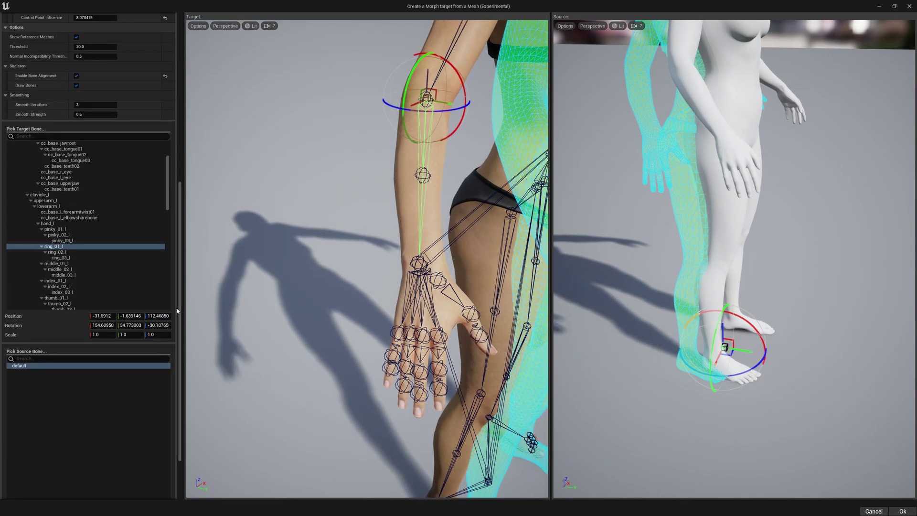
{"action": "scroll", "coordinate": [176, 311], "scroll_direction": "up", "scroll_amount": 8}
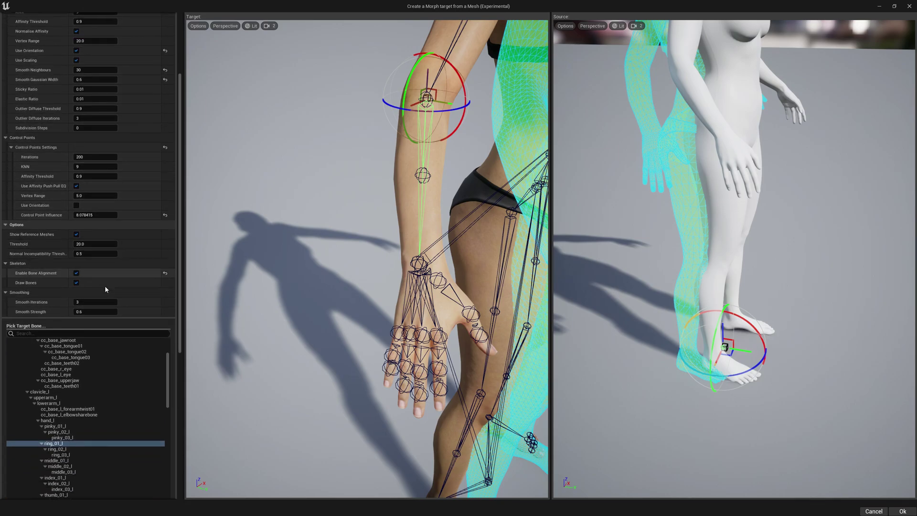
{"action": "scroll", "coordinate": [104, 286], "scroll_direction": "down", "scroll_amount": 1}
{"action": "scroll", "coordinate": [38, 277], "scroll_direction": "up", "scroll_amount": 1}
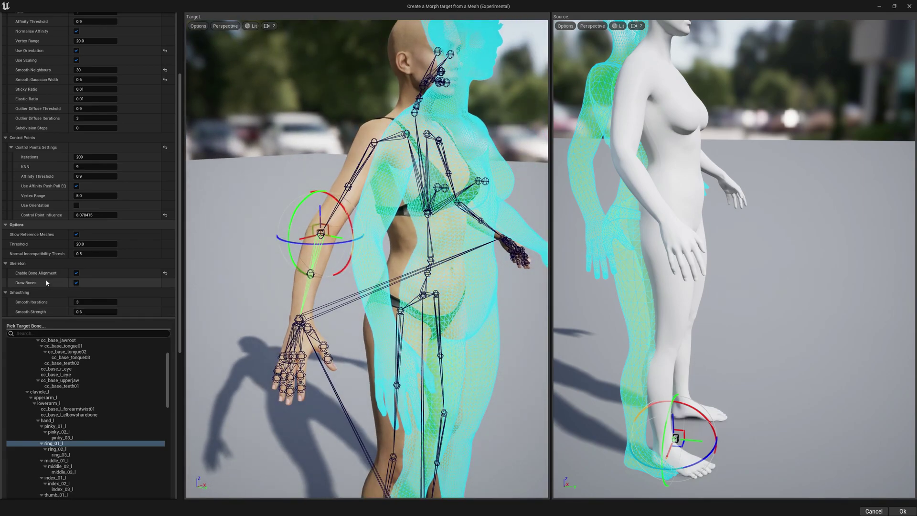
{"action": "left_click", "coordinate": [76, 283]}
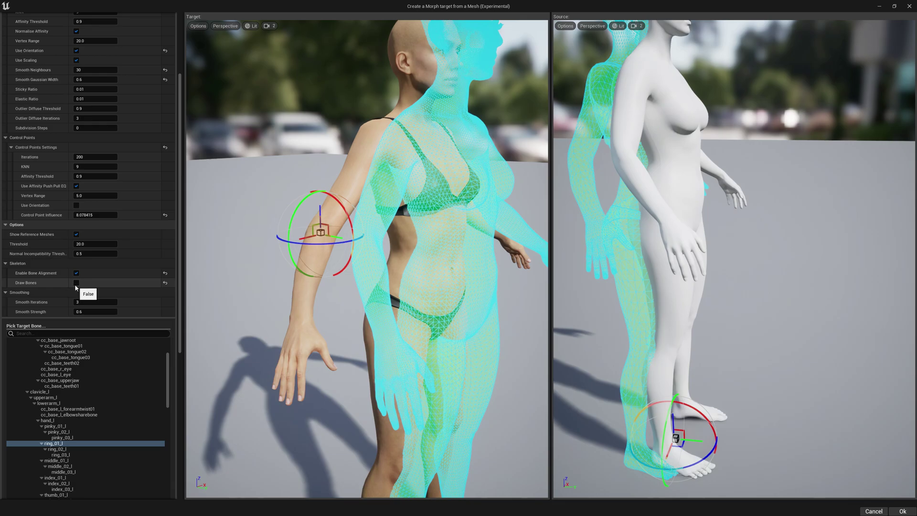
{"action": "left_click", "coordinate": [76, 283]}
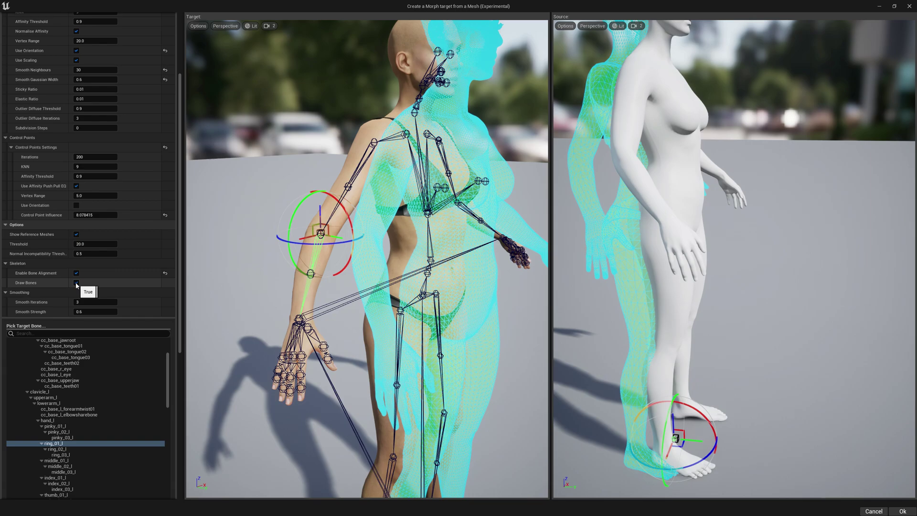
{"action": "left_click", "coordinate": [76, 283]}
{"action": "left_click", "coordinate": [57, 375]}
{"action": "left_click", "coordinate": [63, 404]}
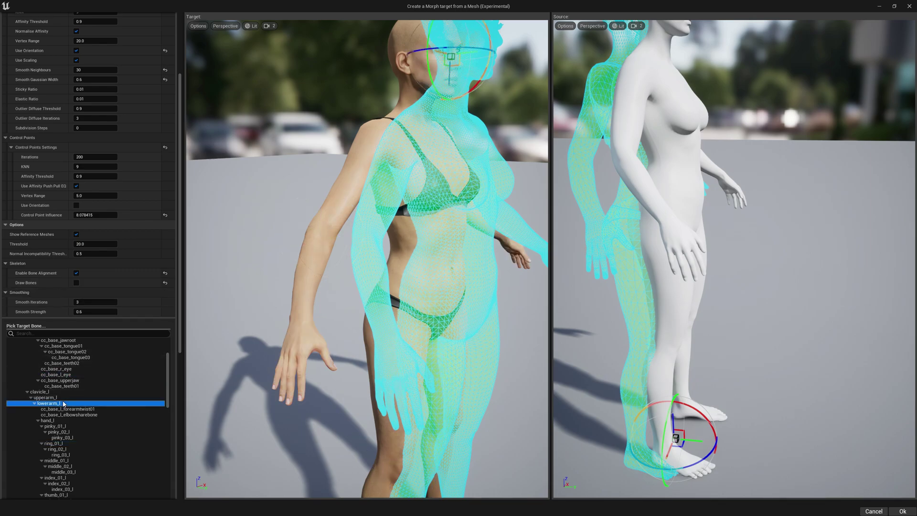
{"action": "left_click", "coordinate": [62, 438]}
{"action": "left_click", "coordinate": [56, 375]}
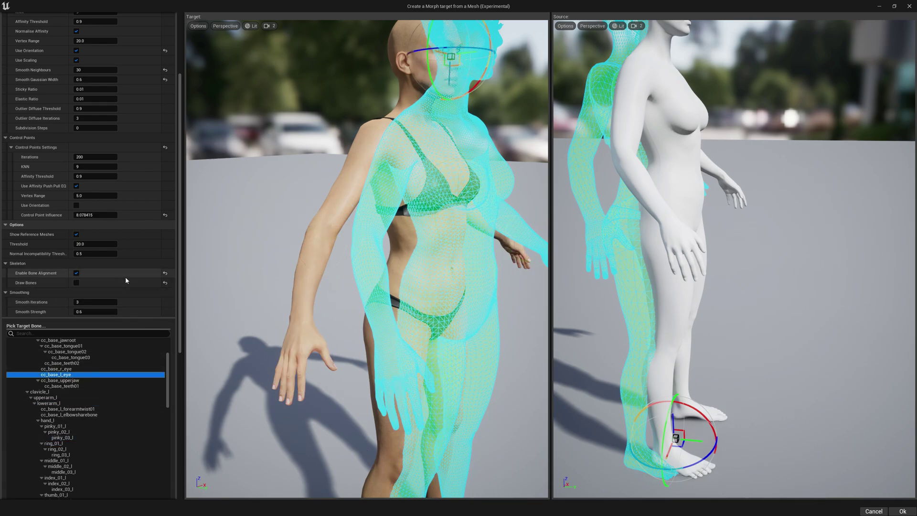
{"action": "scroll", "coordinate": [126, 280], "scroll_direction": "up", "scroll_amount": 5}
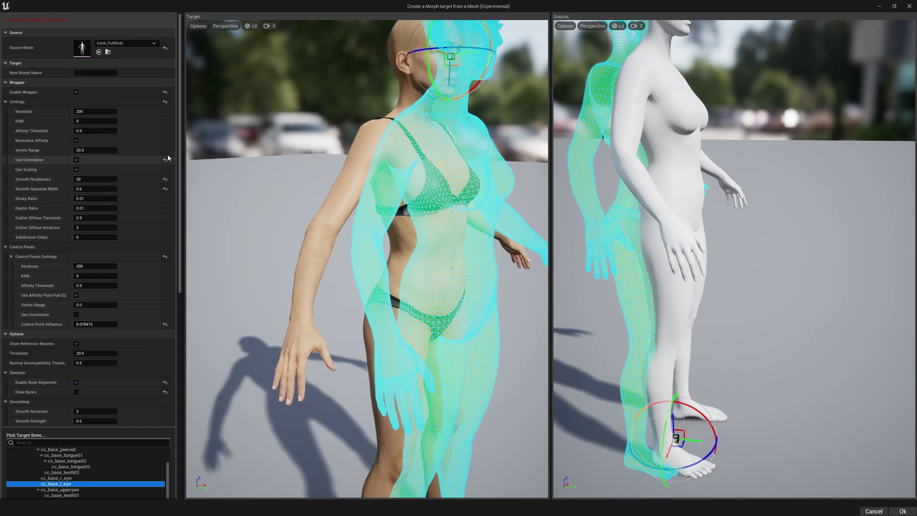
{"action": "scroll", "coordinate": [181, 130], "scroll_direction": "down", "scroll_amount": 3}
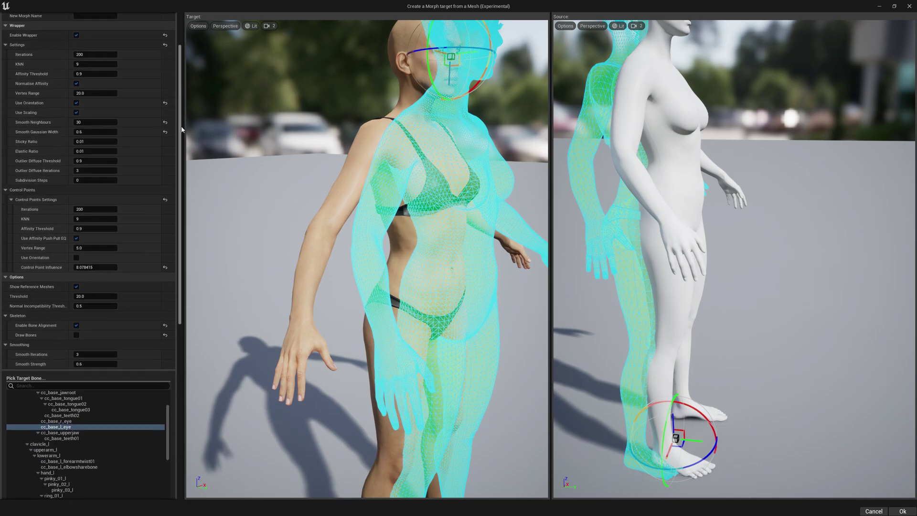
- Set the cc_base_l_eye target bone's Position Y to 14
{"action": "left_click_drag", "start_coordinate": [182, 129], "coordinate": [183, 312]}
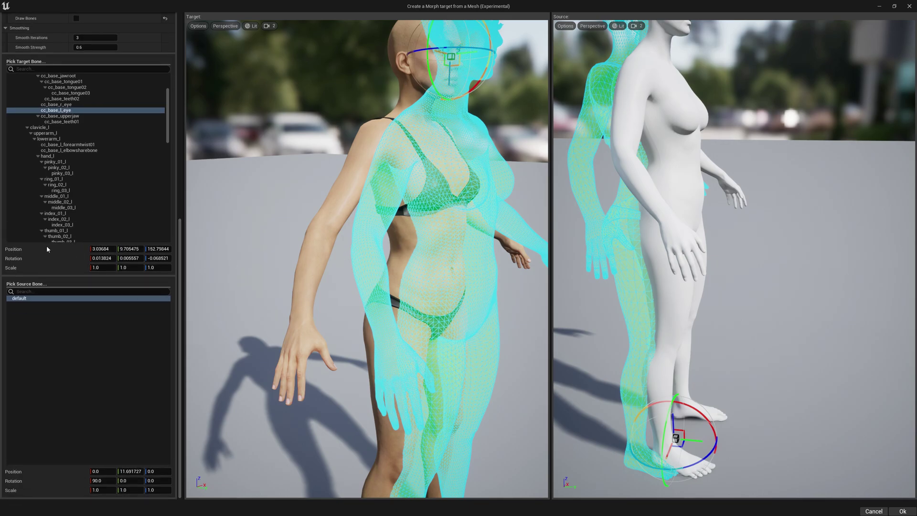
{"action": "left_click", "coordinate": [131, 251]}
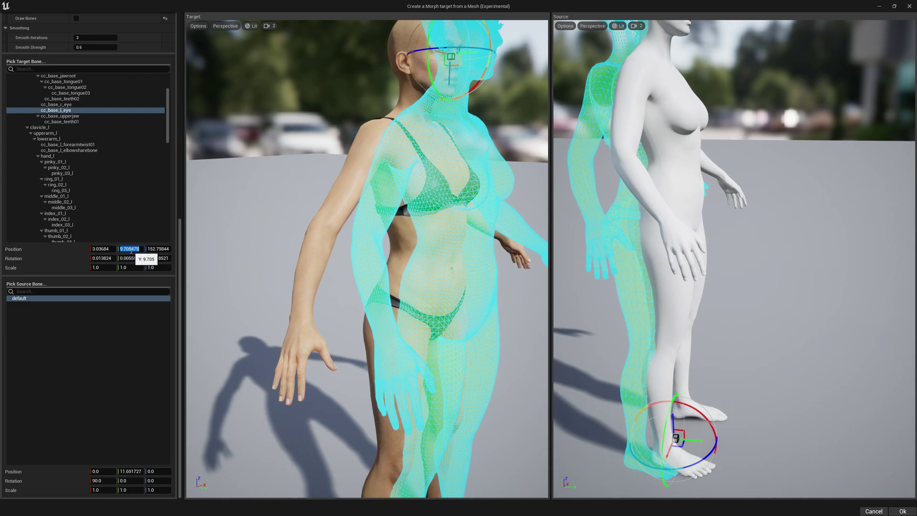
{"action": "type", "text": "14"}
{"action": "key", "text": "Return"}
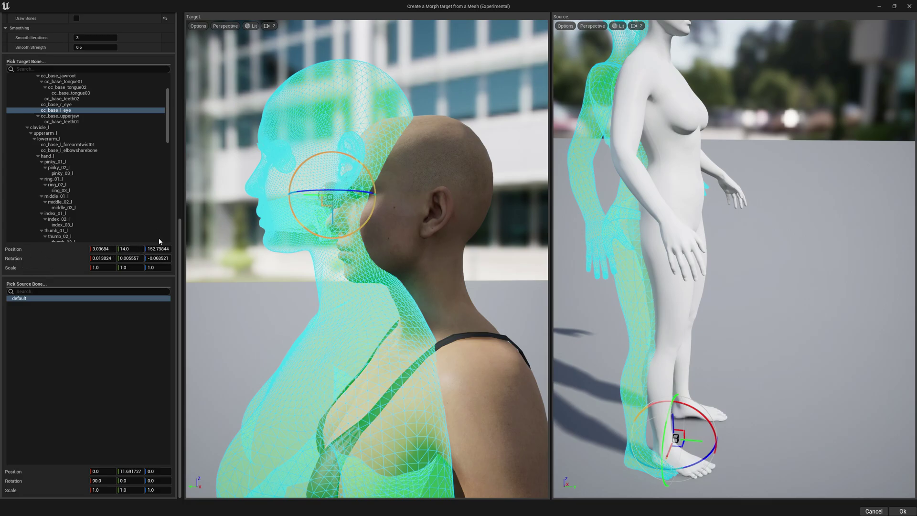
- Frame the target figure's hand, then uncheck Enable Bone Alignment to hide the bone picker and transform fields
{"action": "scroll", "coordinate": [125, 210], "scroll_direction": "up", "scroll_amount": 10}
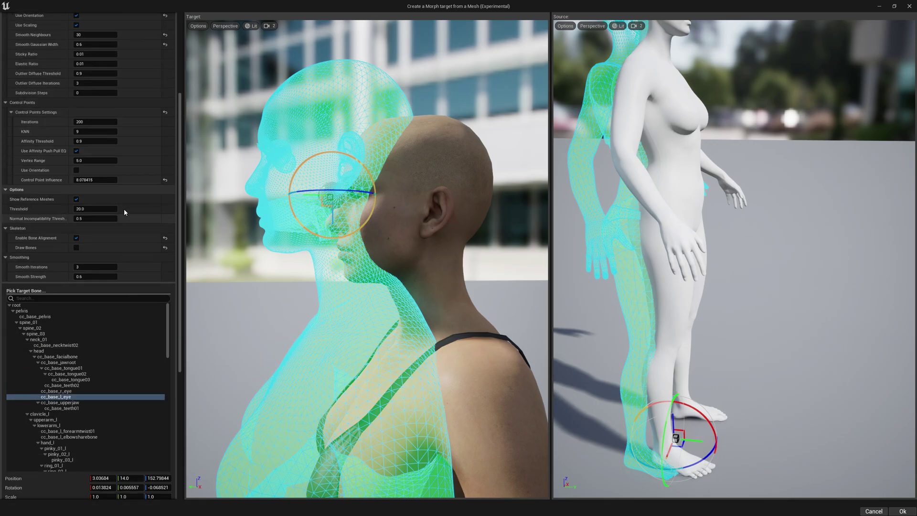
{"action": "middle_click_drag", "start_coordinate": [334, 239], "coordinate": [353, 223]}
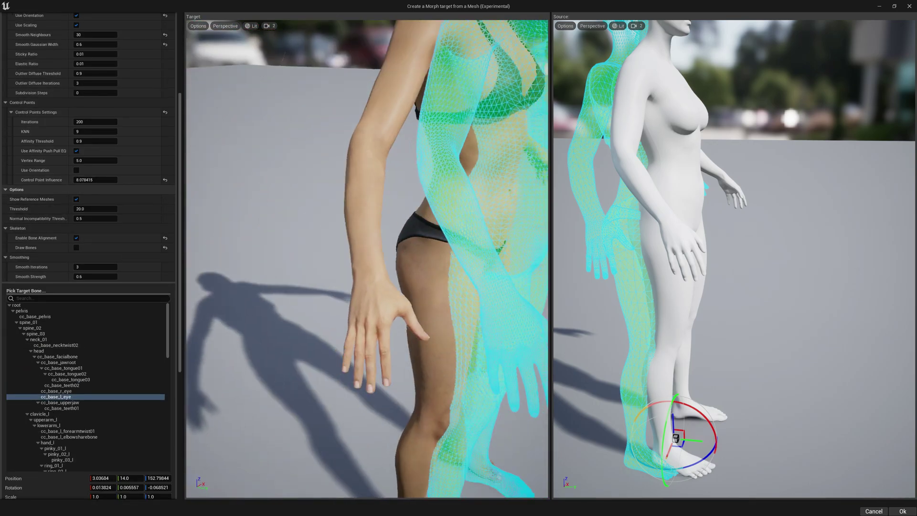
{"action": "middle_click_drag", "start_coordinate": [417, 275], "coordinate": [386, 261]}
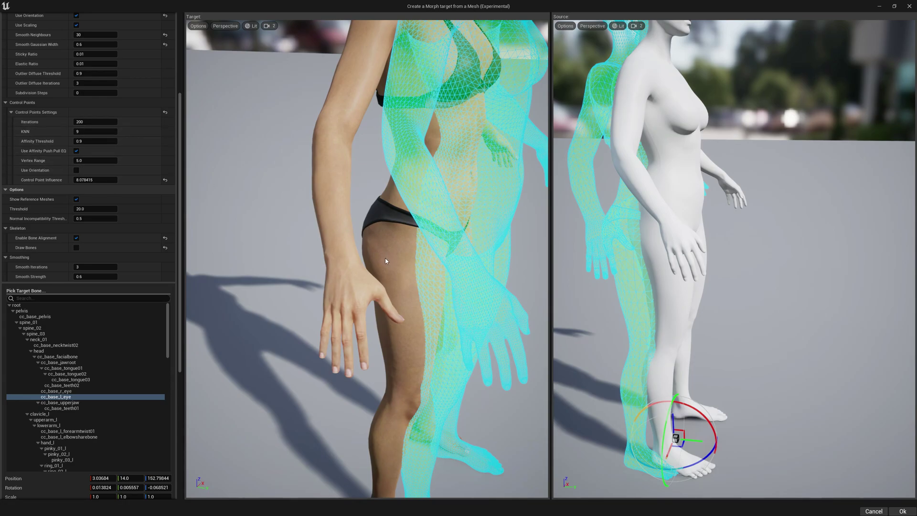
{"action": "scroll", "coordinate": [386, 261], "scroll_direction": "up", "scroll_amount": 5}
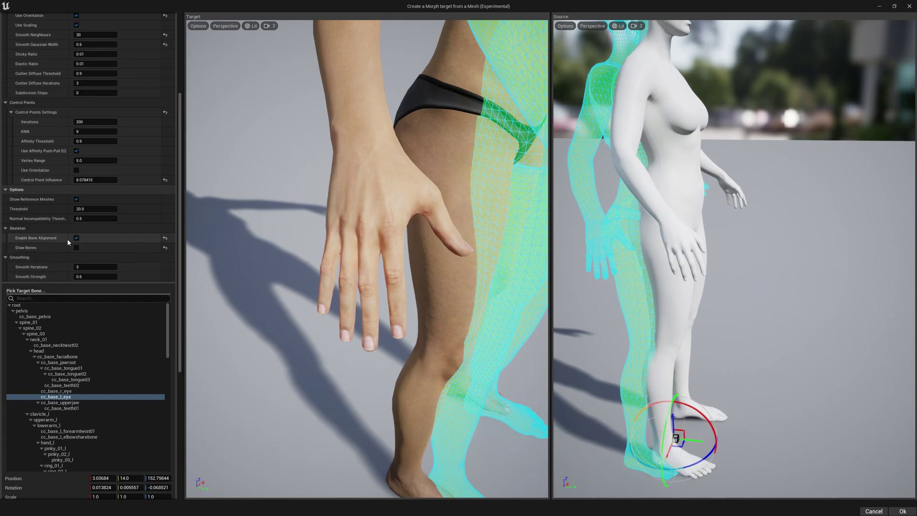
{"action": "mouse_move", "coordinate": [312, 194]}
{"action": "right_mouse_down"}
{"action": "mouse_move", "coordinate": [354, 199]}
{"action": "mouse_move", "coordinate": [321, 213]}
{"action": "right_mouse_up"}
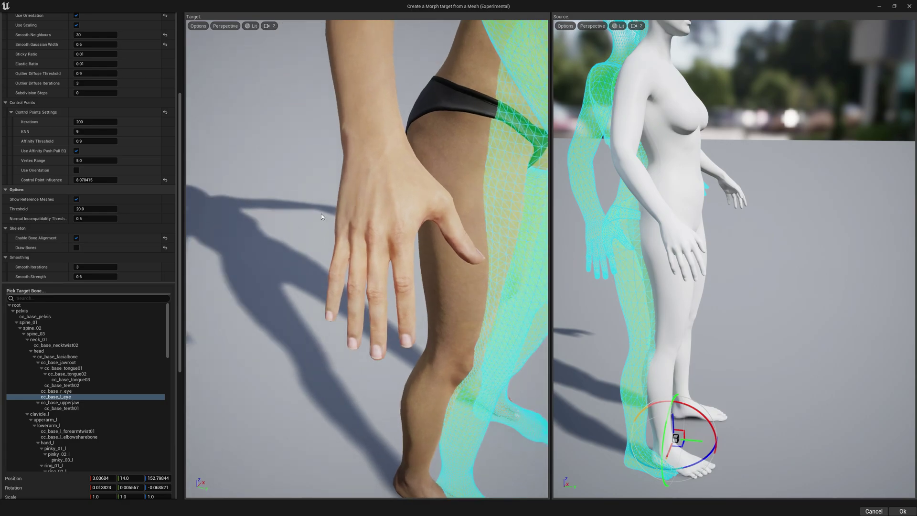
{"action": "left_click", "coordinate": [76, 238]}
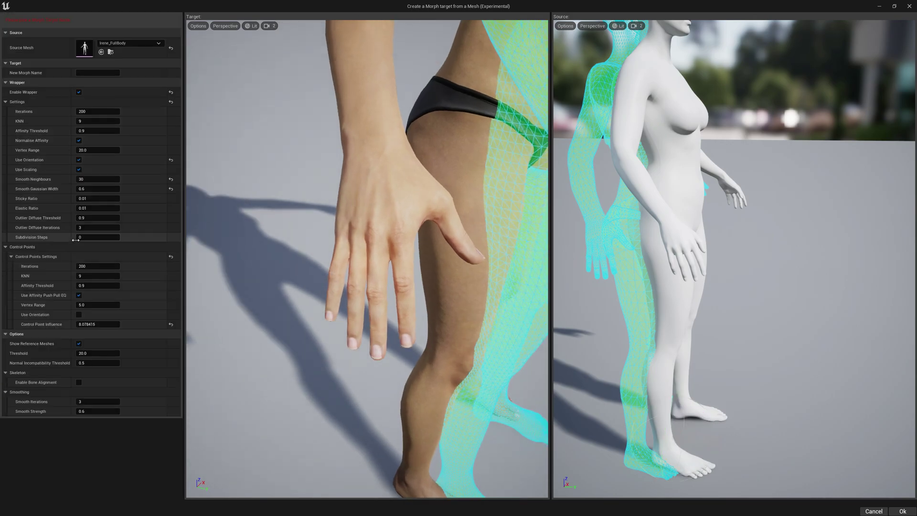
- Place matching control points on the back of the hand in the Target and Source viewports
{"action": "left_click", "coordinate": [377, 216]}
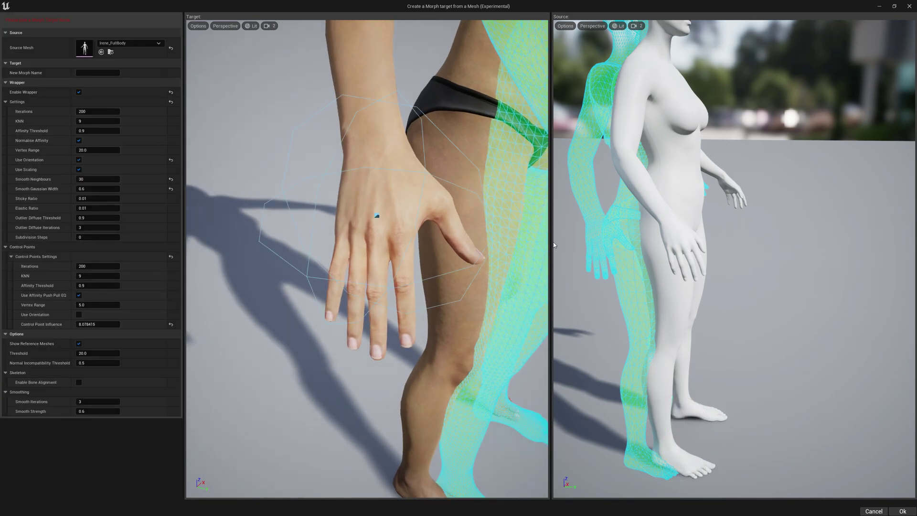
{"action": "left_click", "coordinate": [680, 237]}
{"action": "right_click_drag", "start_coordinate": [430, 261], "coordinate": [319, 277]}
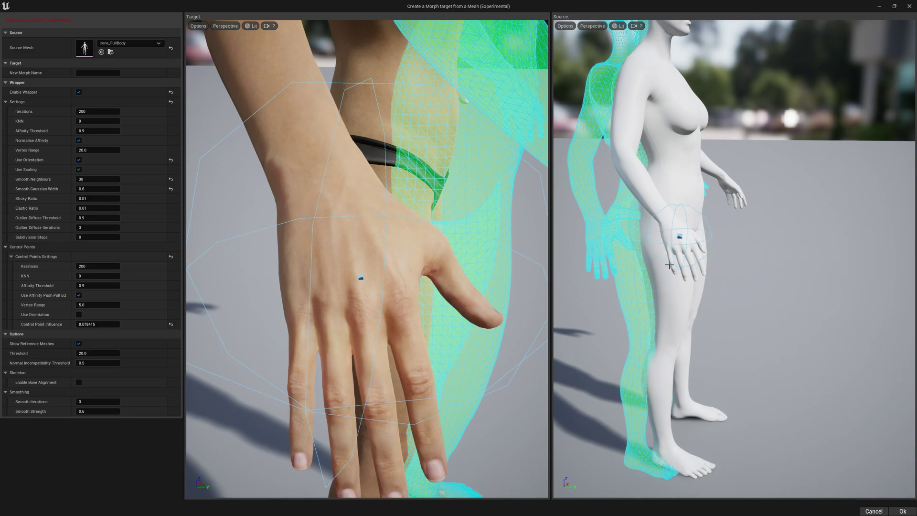
{"action": "left_click_drag", "start_coordinate": [388, 315], "coordinate": [388, 353]}
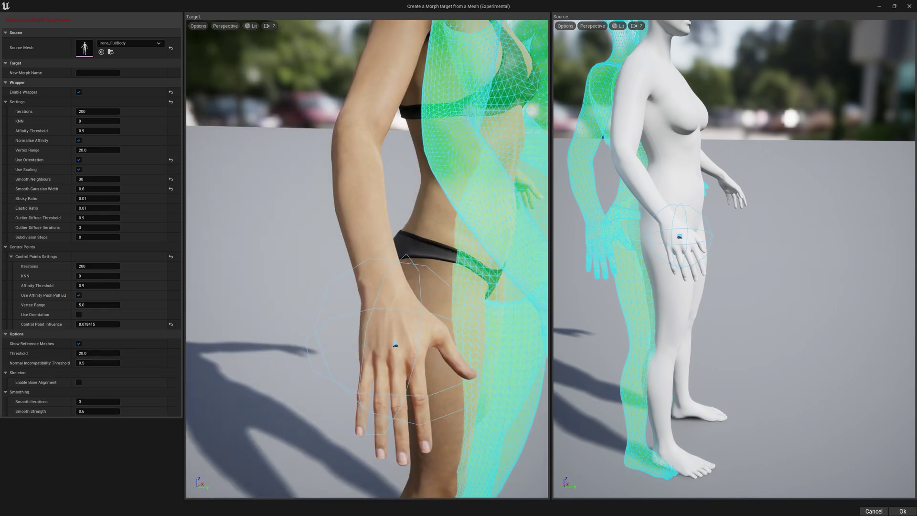
{"action": "right_click_drag", "start_coordinate": [368, 258], "coordinate": [413, 248]}
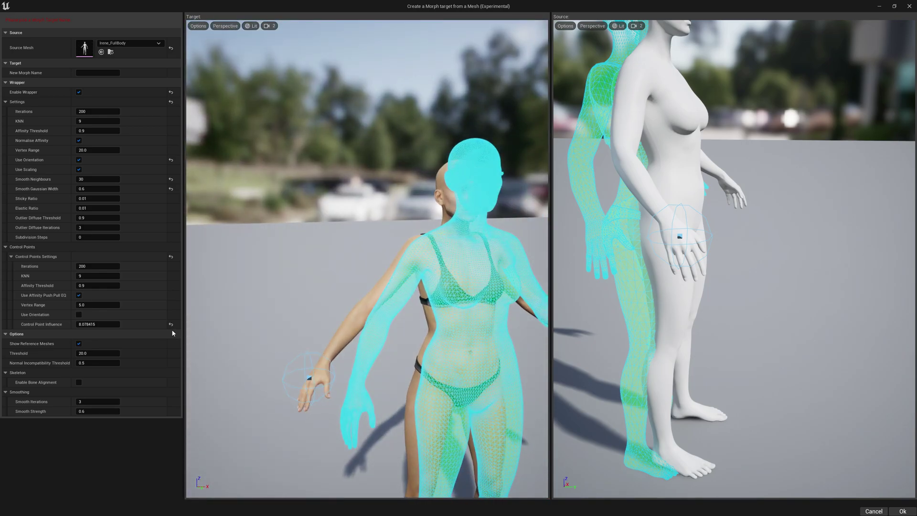
{"action": "left_click", "coordinate": [79, 345]}
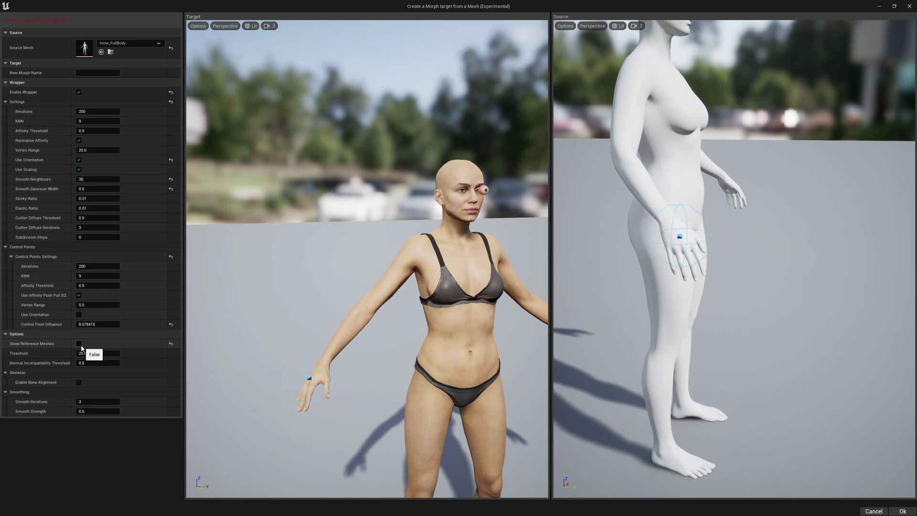
{"action": "left_click", "coordinate": [80, 345]}
{"action": "left_click", "coordinate": [81, 346]}
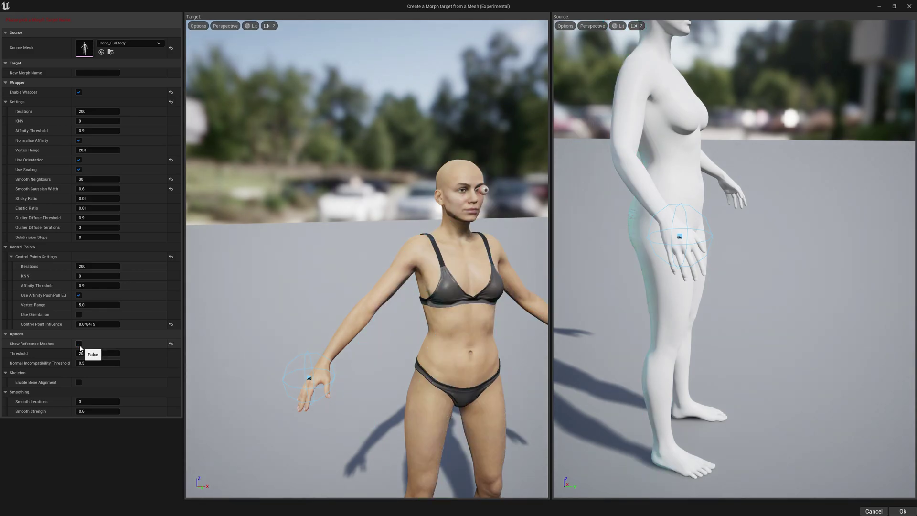
{"action": "left_click", "coordinate": [79, 344]}
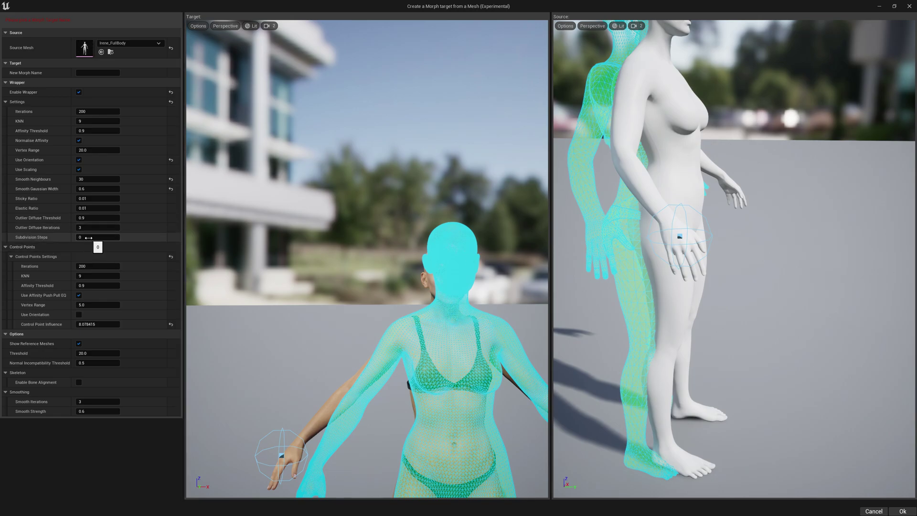
{"action": "left_click", "coordinate": [88, 237]}
{"action": "left_click", "coordinate": [467, 249]}
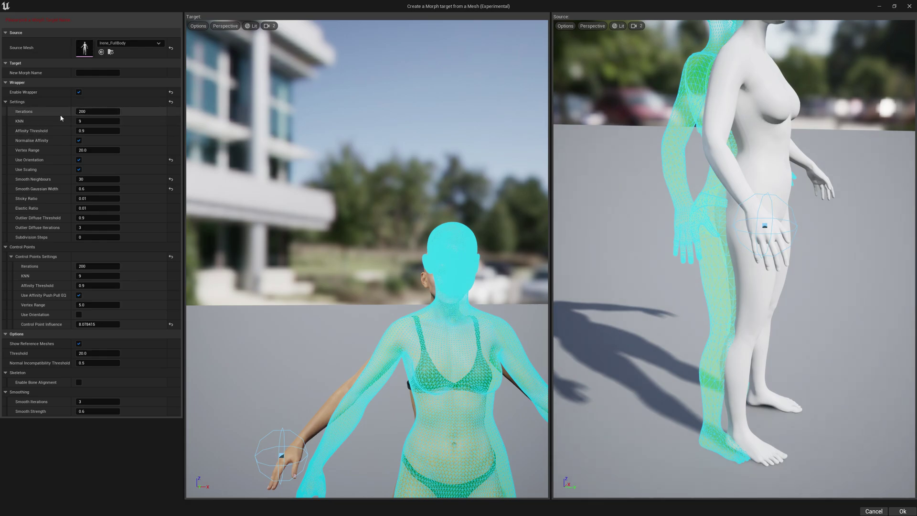
{"action": "left_click_drag", "start_coordinate": [615, 238], "coordinate": [635, 258]}
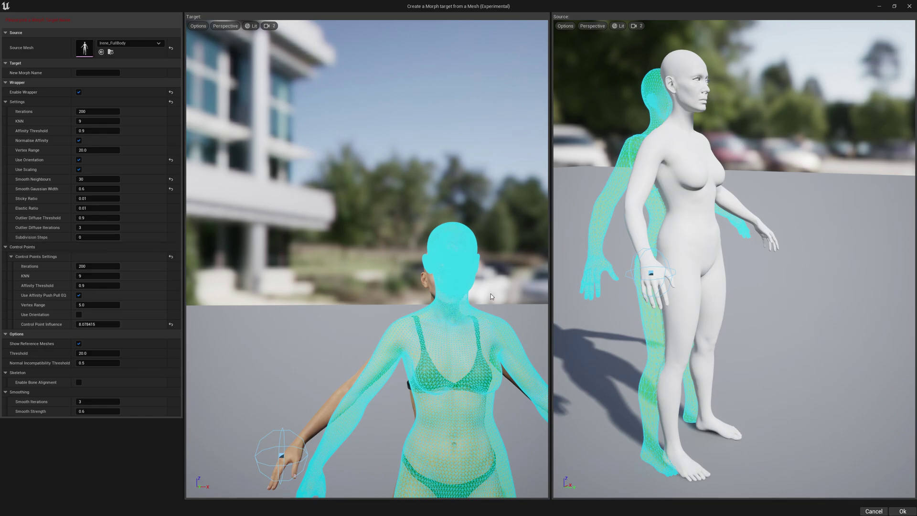
{"action": "left_click_drag", "start_coordinate": [669, 296], "coordinate": [654, 279]}
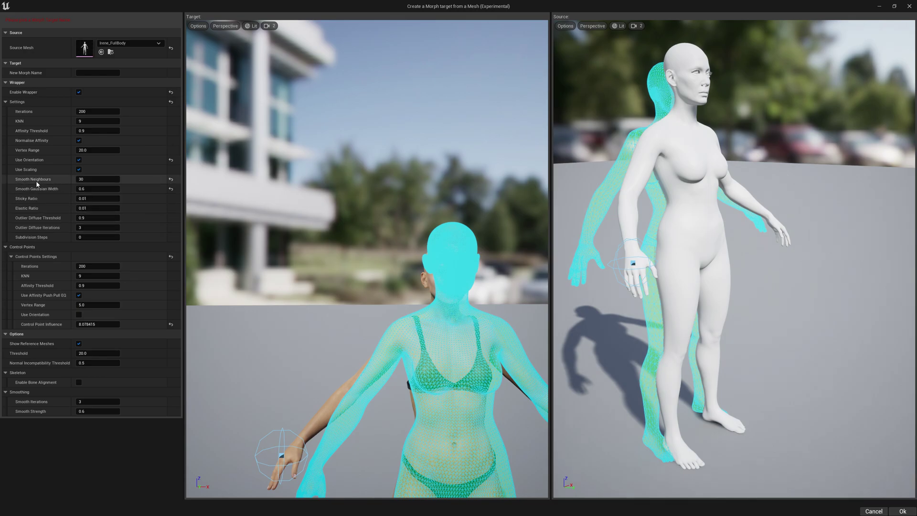
{"action": "left_click_drag", "start_coordinate": [201, 194], "coordinate": [202, 194]}
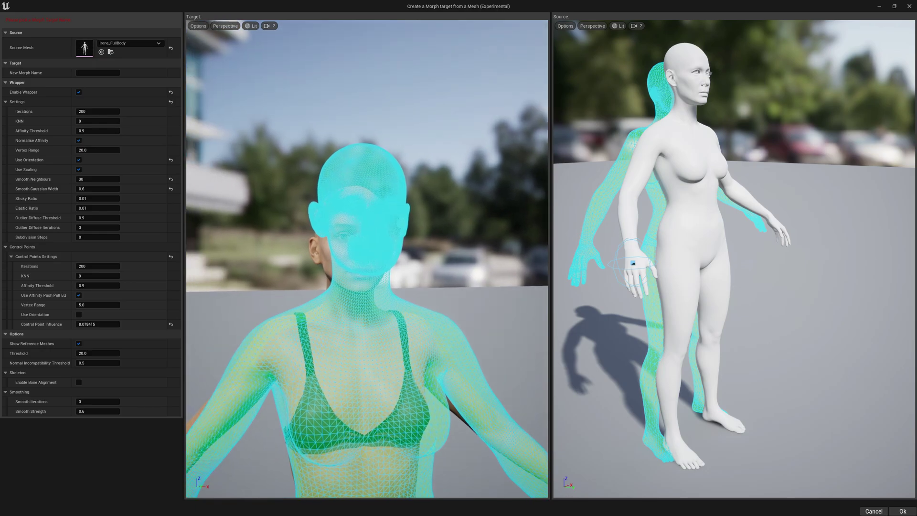
{"action": "left_click_drag", "start_coordinate": [734, 258], "coordinate": [735, 258]}
{"action": "left_click_drag", "start_coordinate": [700, 312], "coordinate": [700, 312]}
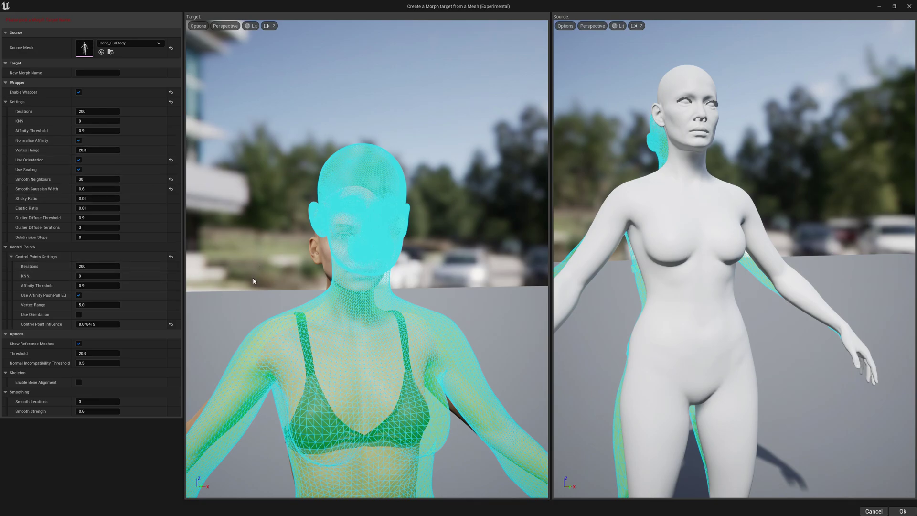
- Move the Target viewport camera close to the control point on the target figure's hand
{"action": "mouse_move", "coordinate": [254, 277]}
{"action": "right_mouse_down"}
{"action": "mouse_move", "coordinate": [224, 282]}
{"action": "mouse_move", "coordinate": [273, 280]}
{"action": "mouse_move", "coordinate": [262, 283]}
{"action": "right_mouse_up"}
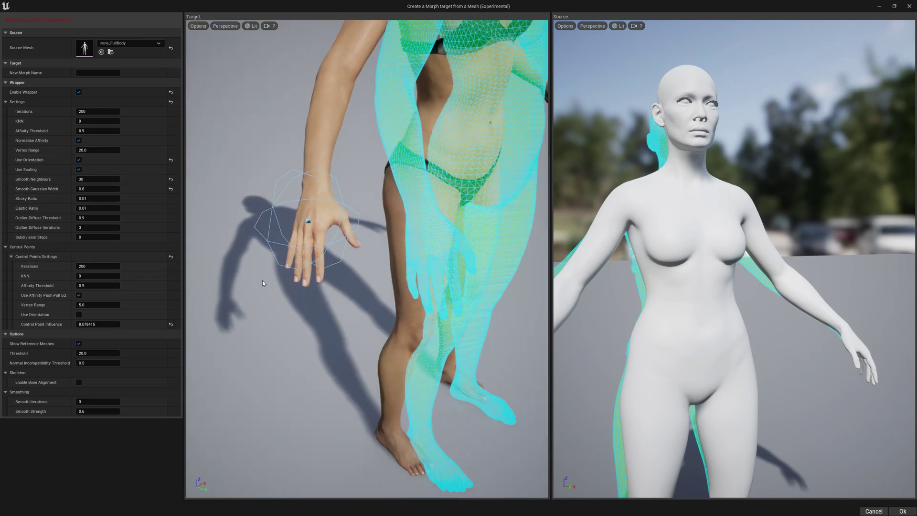